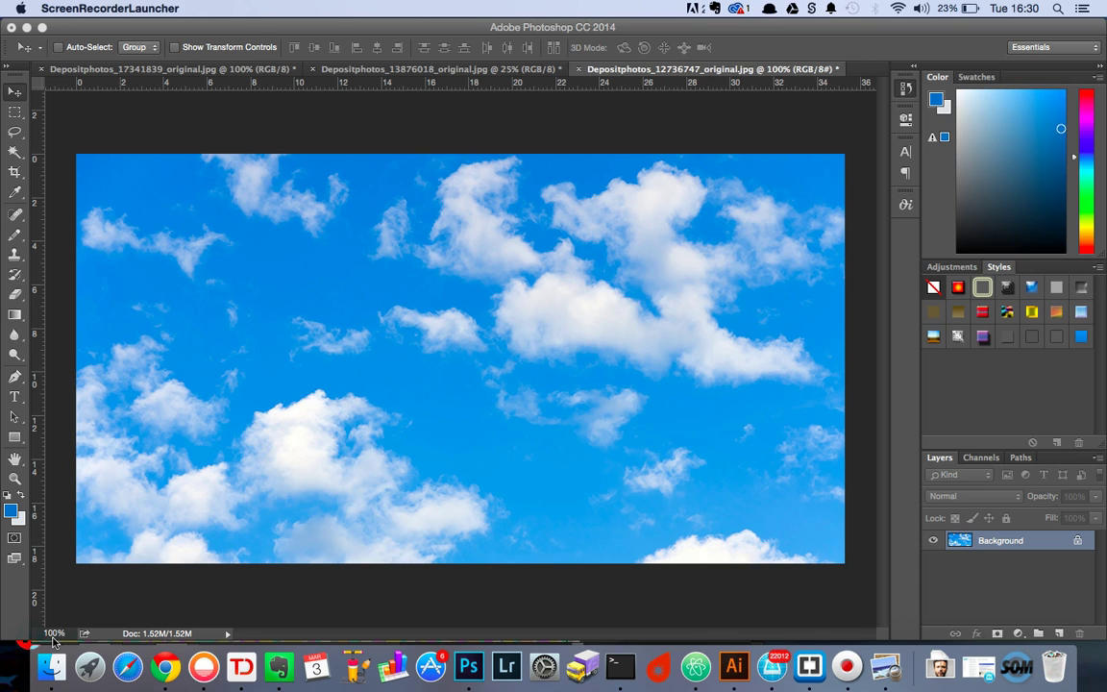
Convert the sky photo to greyscale with a default Black & White adjustment.
{"action": "left_click", "coordinate": [193, 143]}
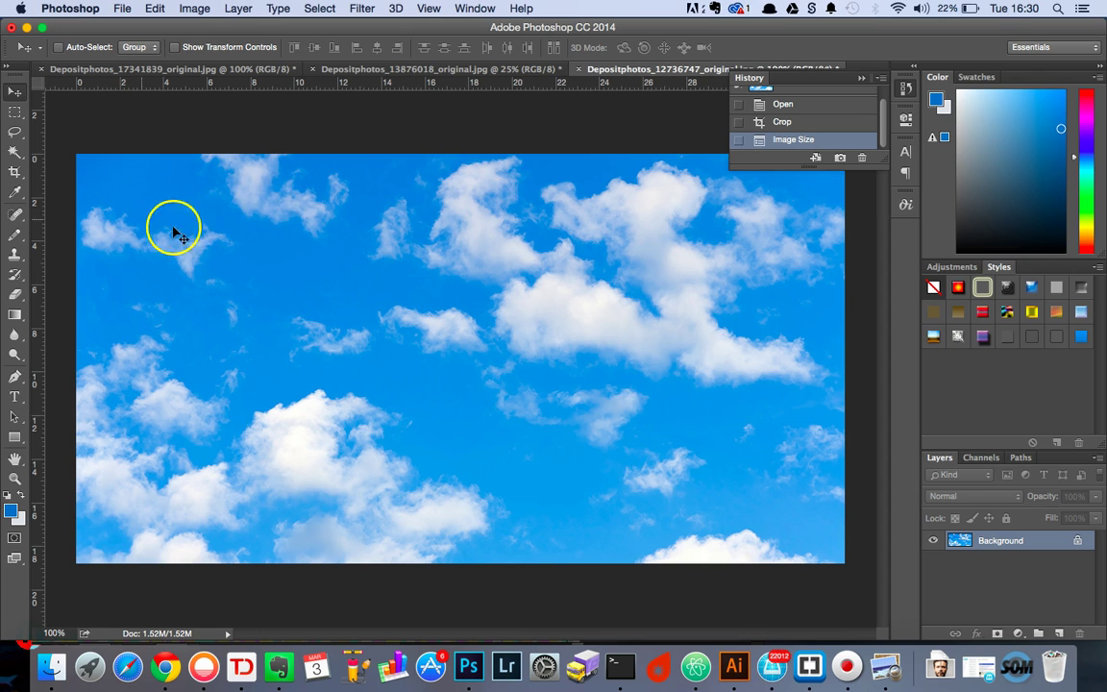
{"action": "left_click", "coordinate": [193, 10]}
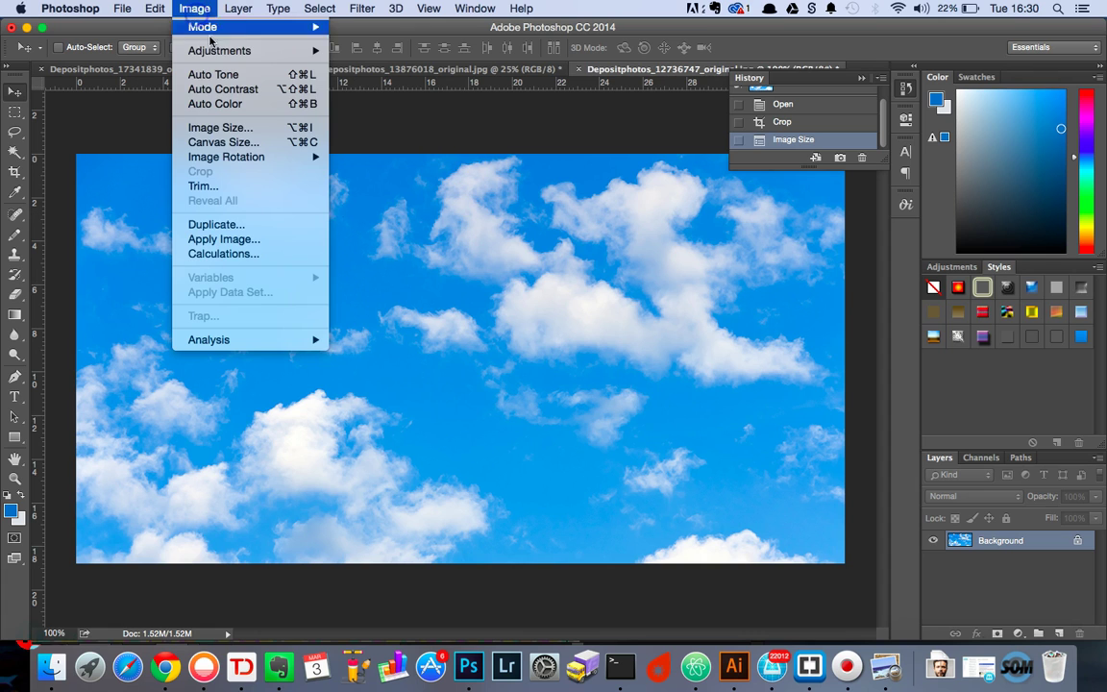
{"action": "mouse_move", "coordinate": [268, 50]}
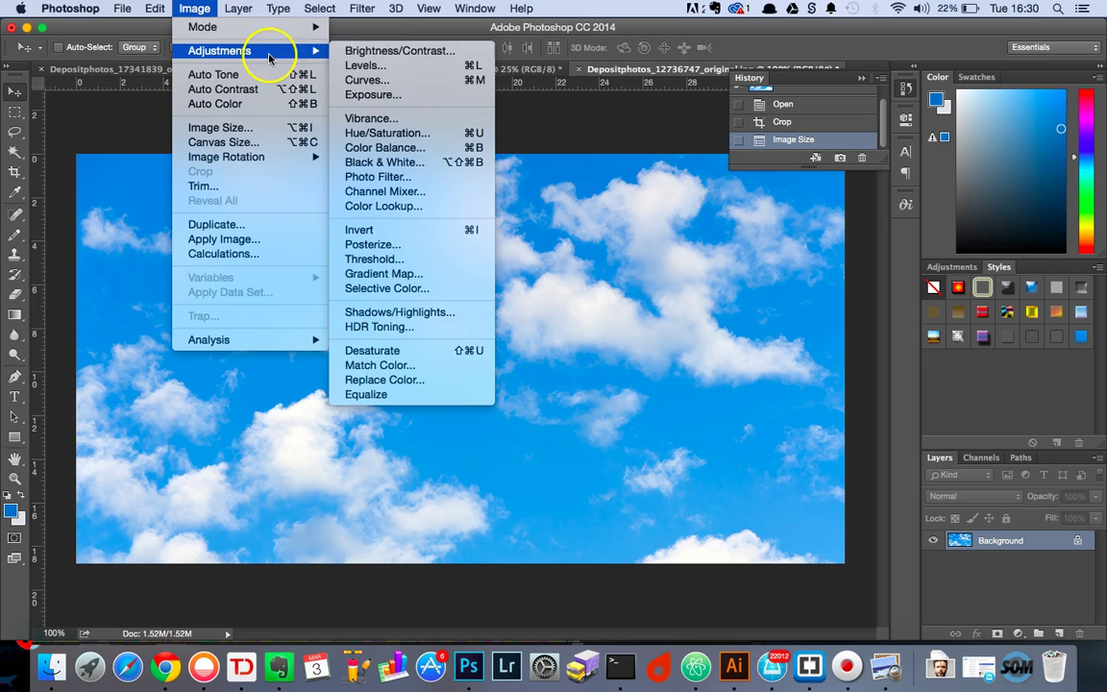
{"action": "left_click", "coordinate": [433, 170]}
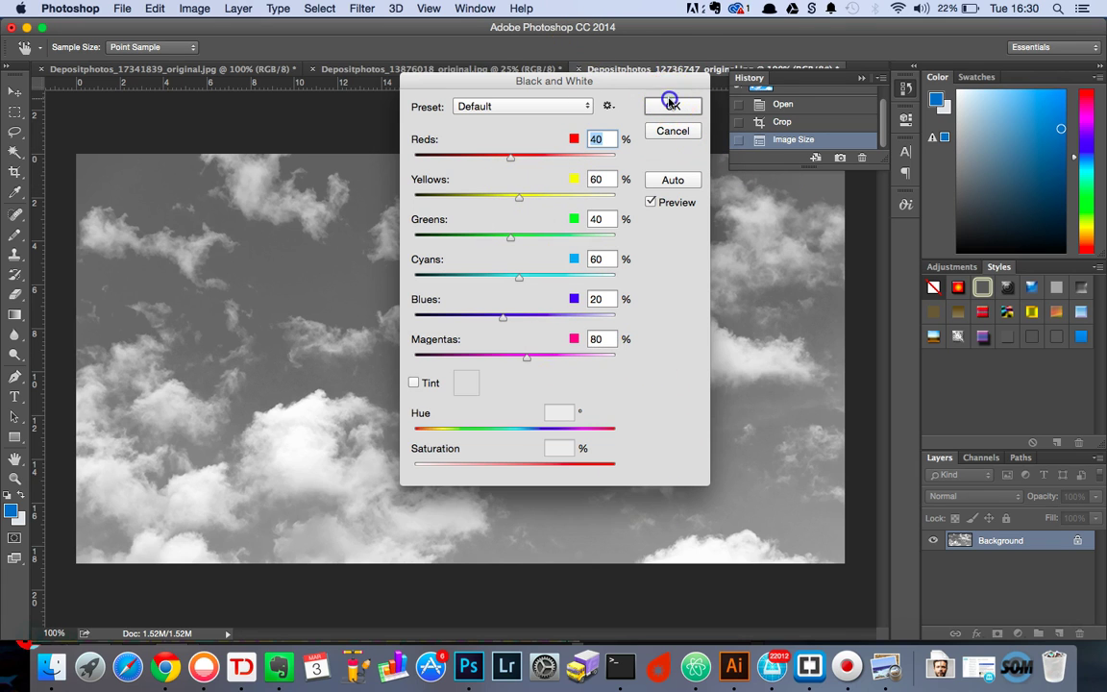
{"action": "left_click", "coordinate": [671, 104]}
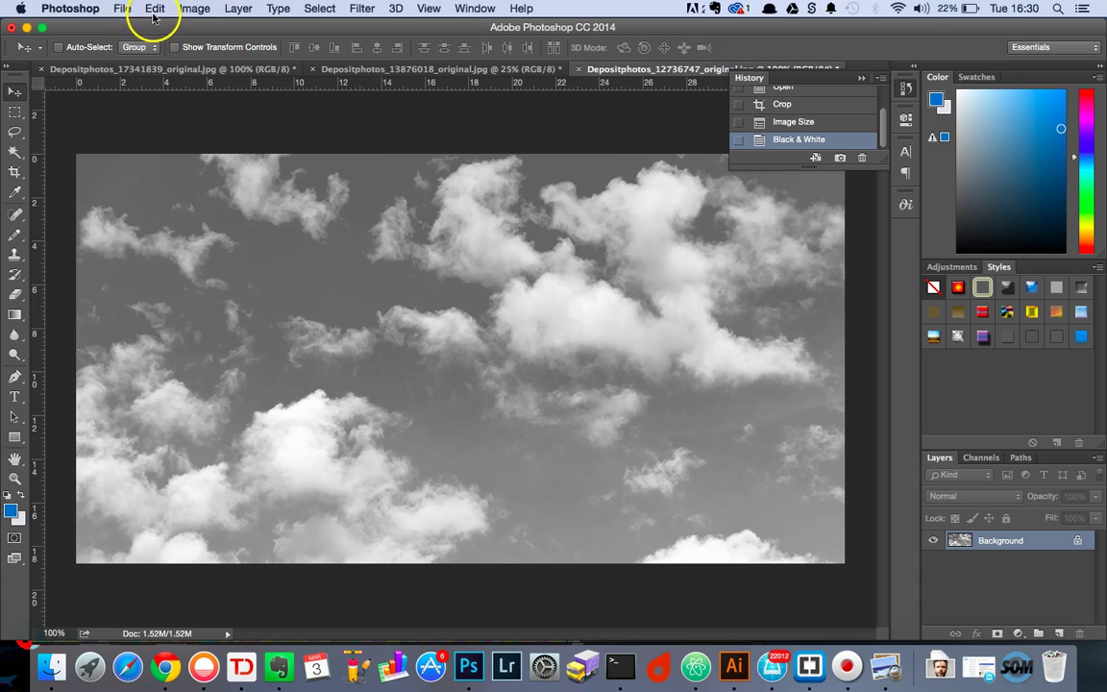
Darken the sky in the Exposure dialog to Exposure +0.19 and Offset -0.3486.
{"action": "left_click", "coordinate": [194, 8]}
{"action": "mouse_move", "coordinate": [208, 50]}
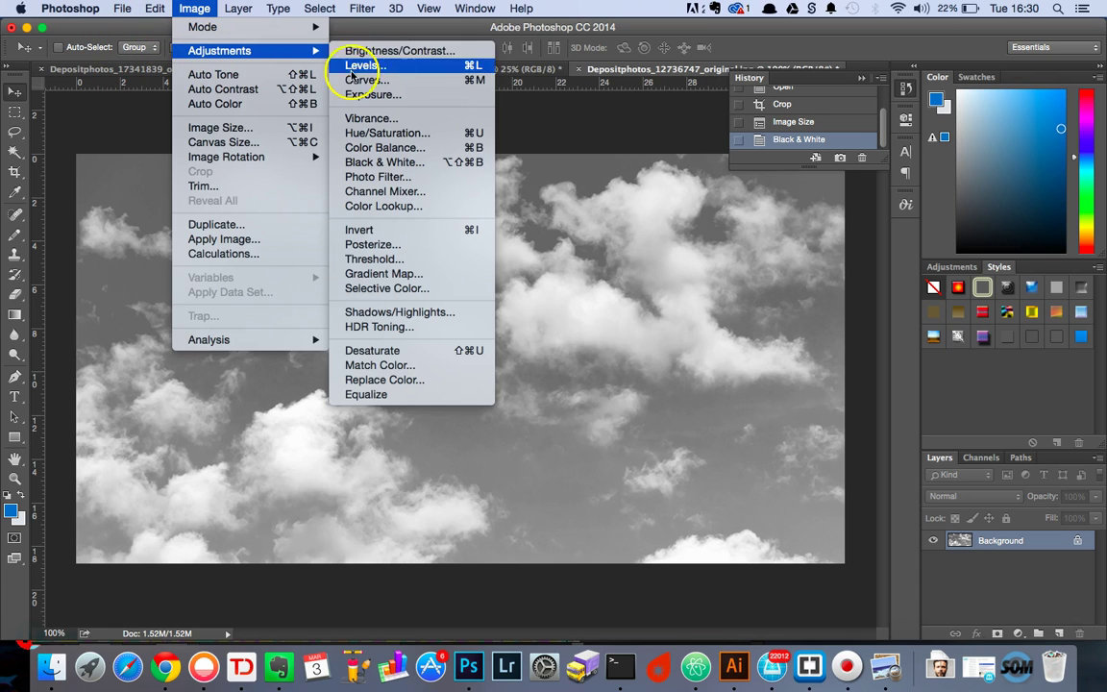
{"action": "left_click", "coordinate": [424, 95]}
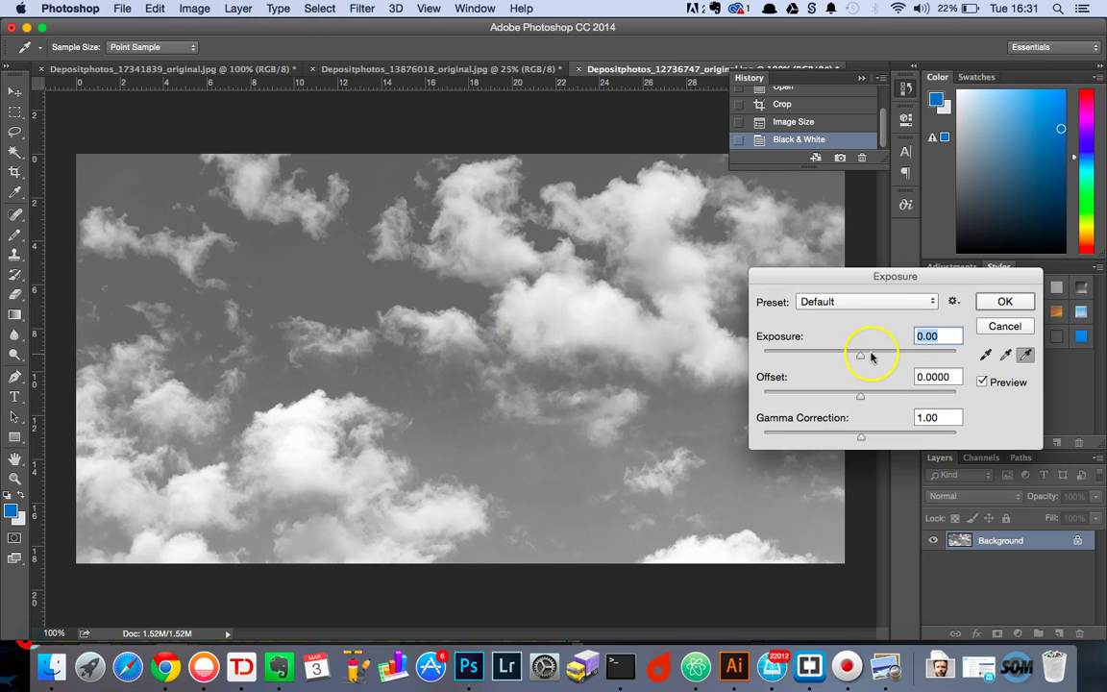
{"action": "left_click_drag", "start_coordinate": [863, 355], "coordinate": [793, 395]}
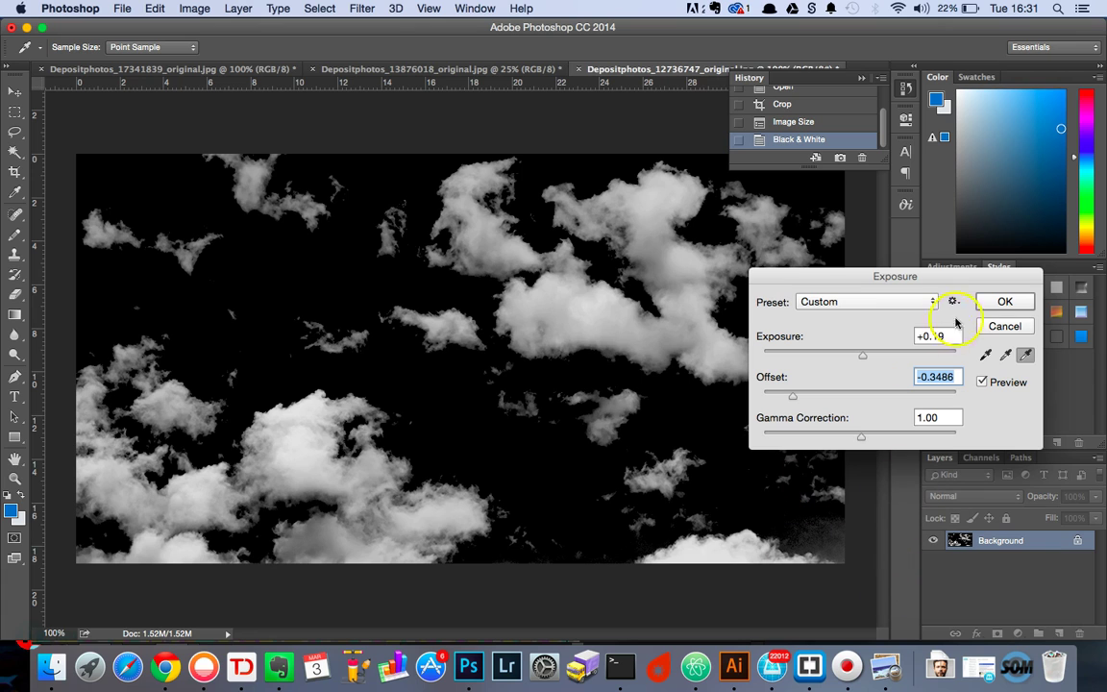
Commit the Exposure change and invert the image so the clouds turn dark on white.
{"action": "left_click", "coordinate": [999, 303]}
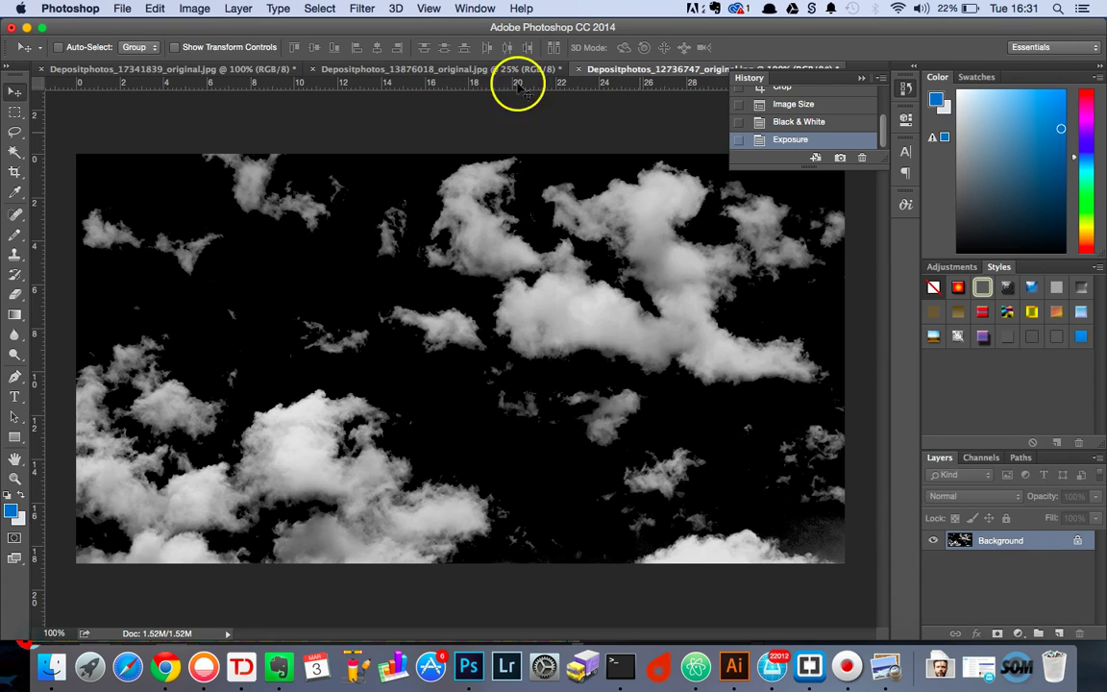
{"action": "left_click", "coordinate": [191, 10]}
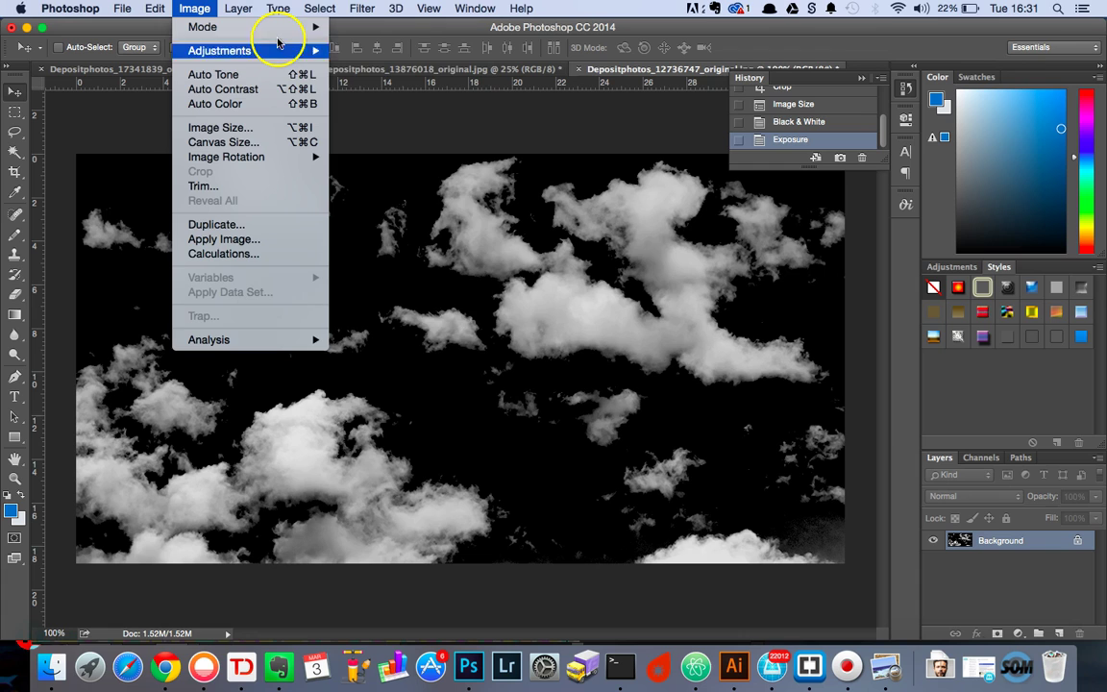
{"action": "mouse_move", "coordinate": [283, 50]}
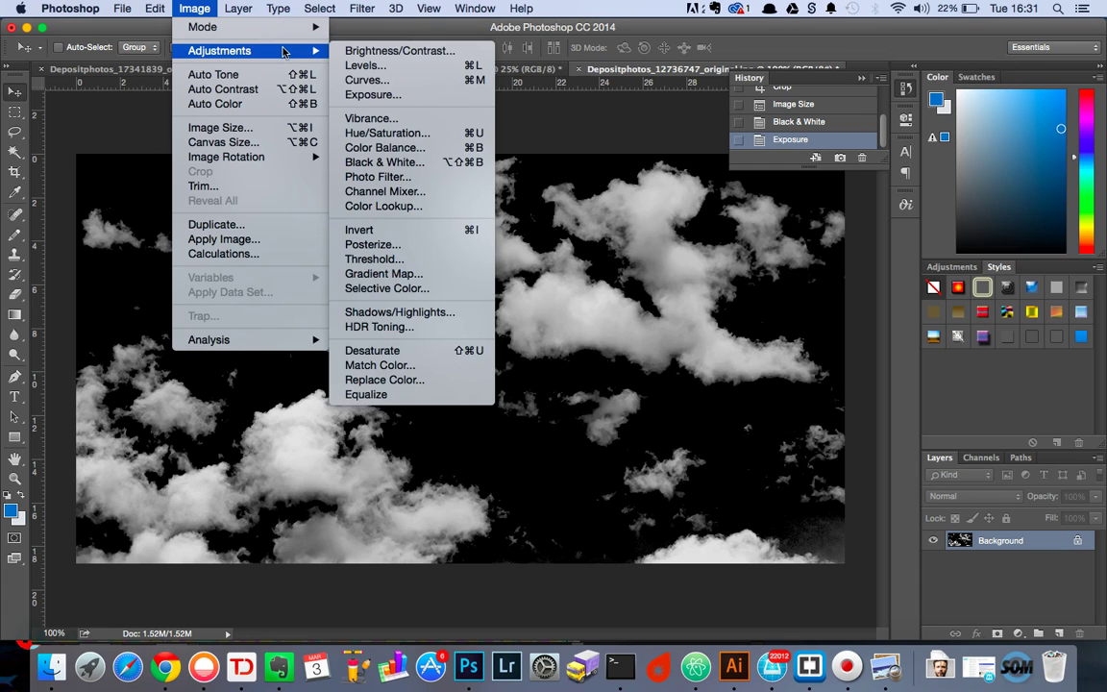
{"action": "left_click", "coordinate": [357, 230]}
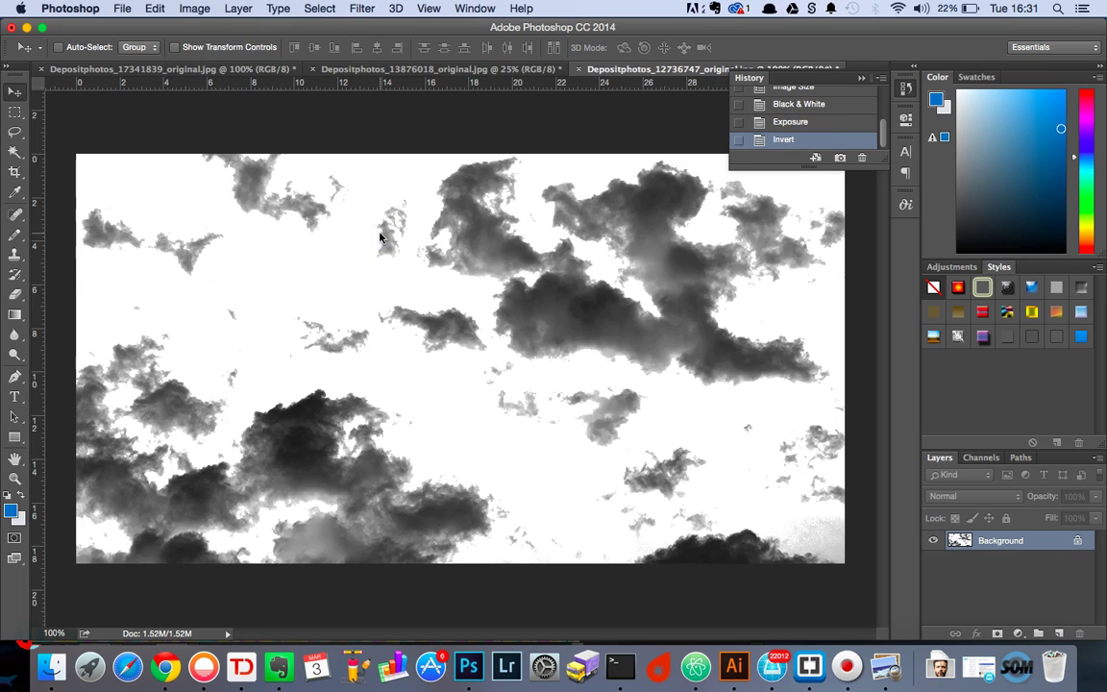
Define the inverted cloud image as a 1000 px brush preset named 'Cloud brush'.
{"action": "left_click", "coordinate": [155, 8]}
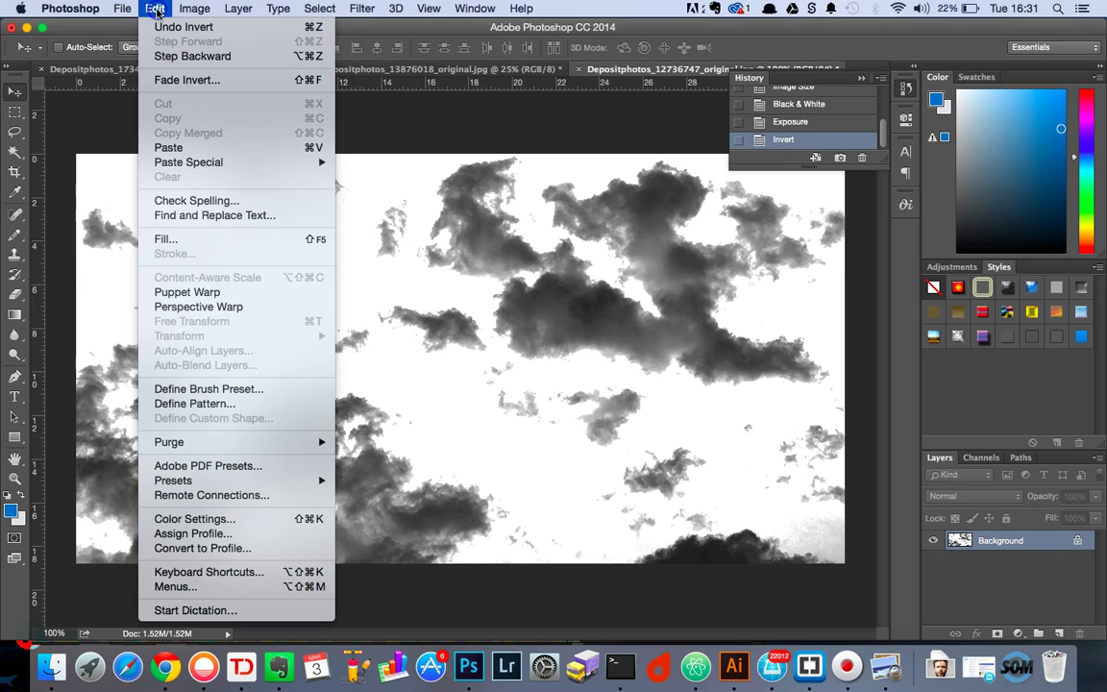
{"action": "left_click", "coordinate": [273, 391]}
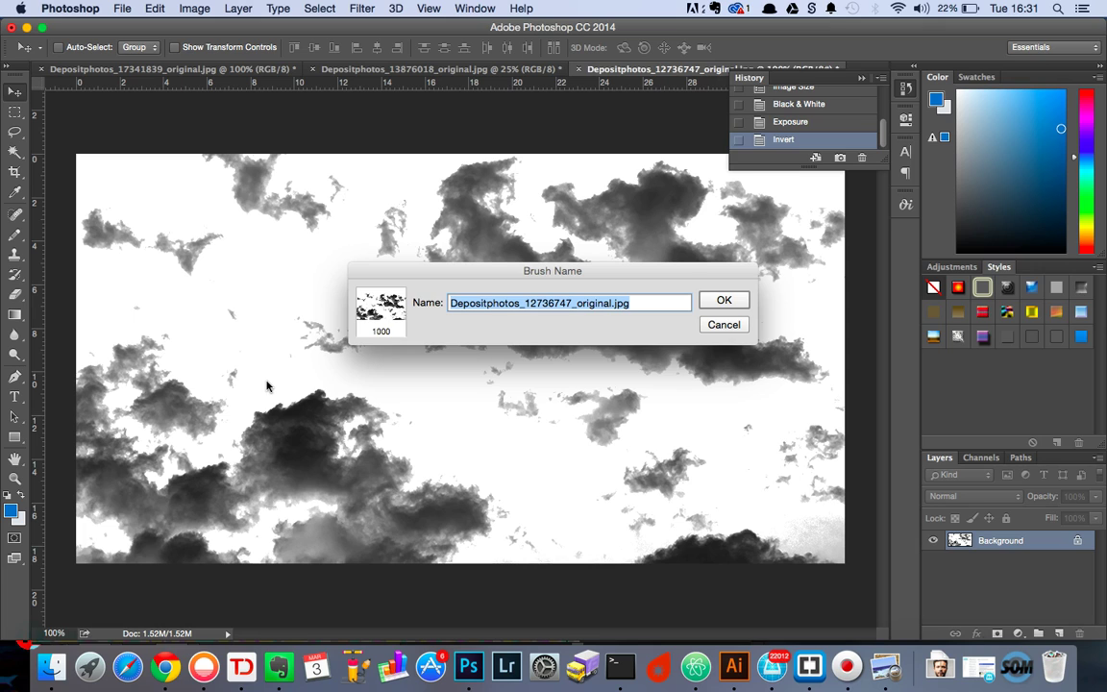
{"action": "type", "text": "Cloud brush"}
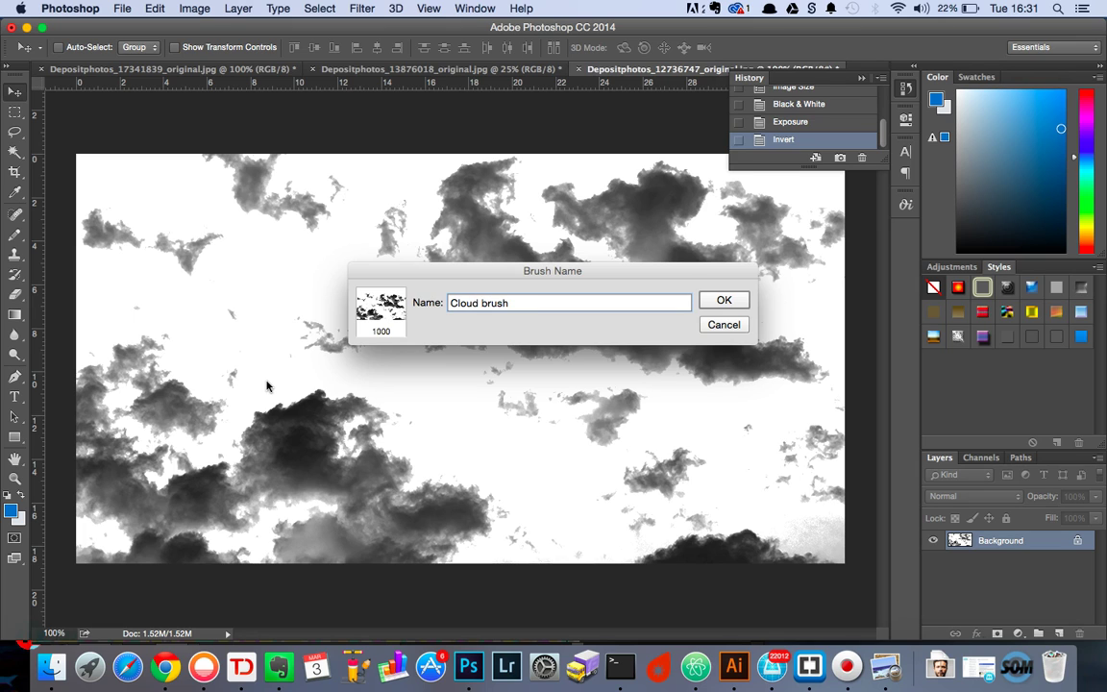
{"action": "key", "text": "Return"}
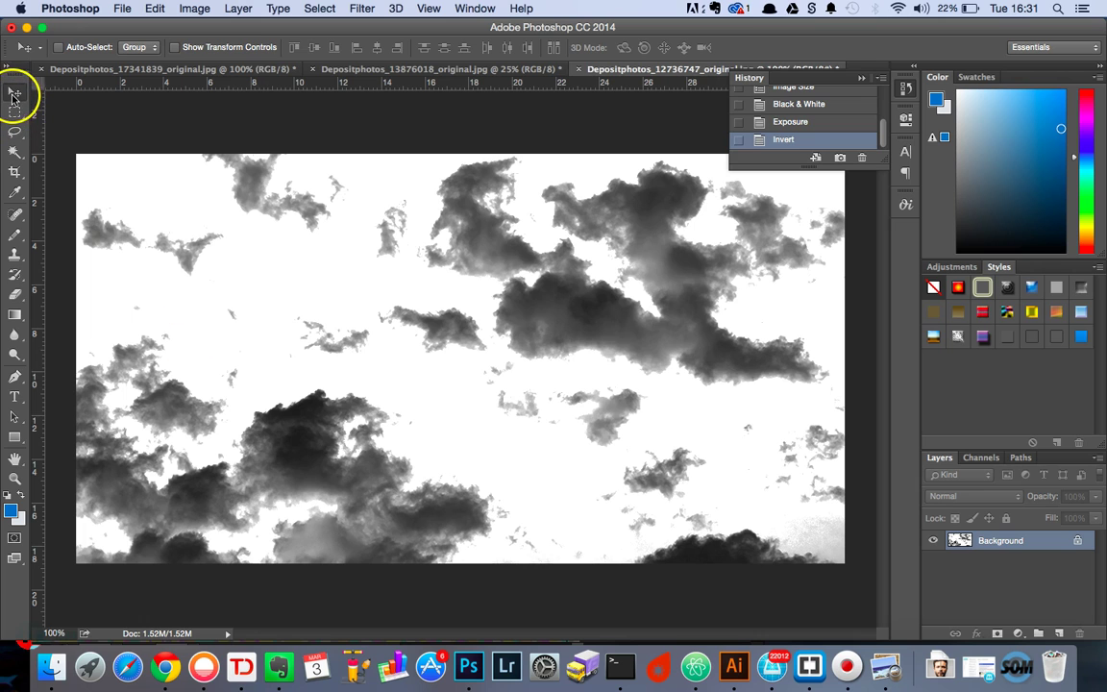
Create a new white 600 × 600 px document at 240 pixels/inch.
{"action": "left_click", "coordinate": [122, 10]}
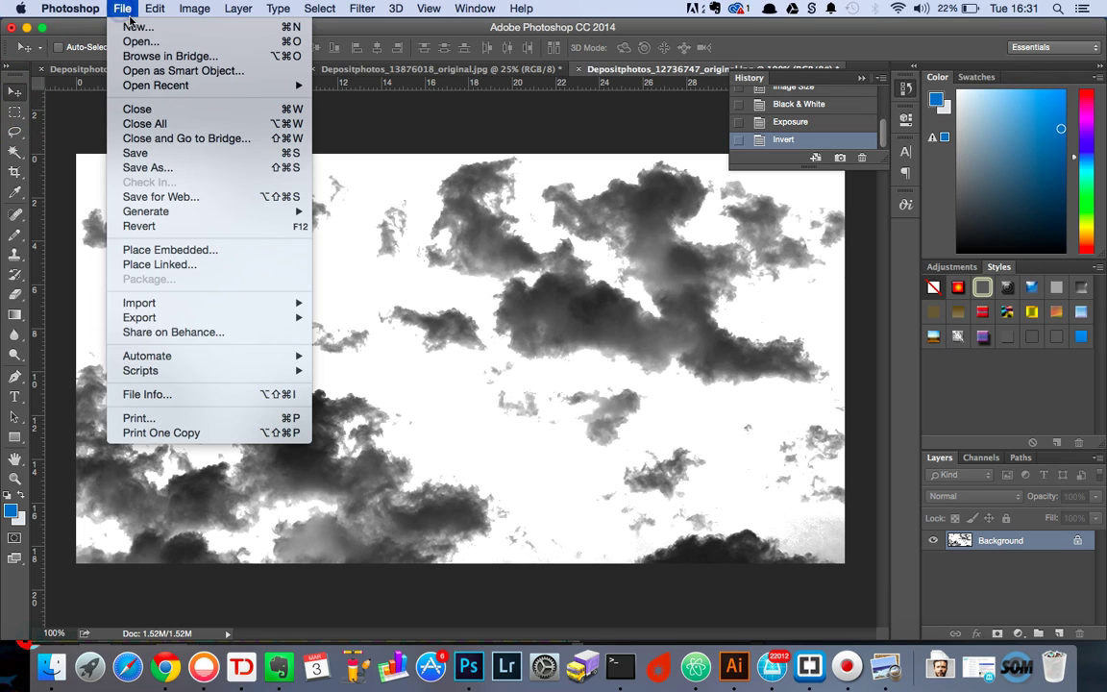
{"action": "left_click", "coordinate": [132, 26]}
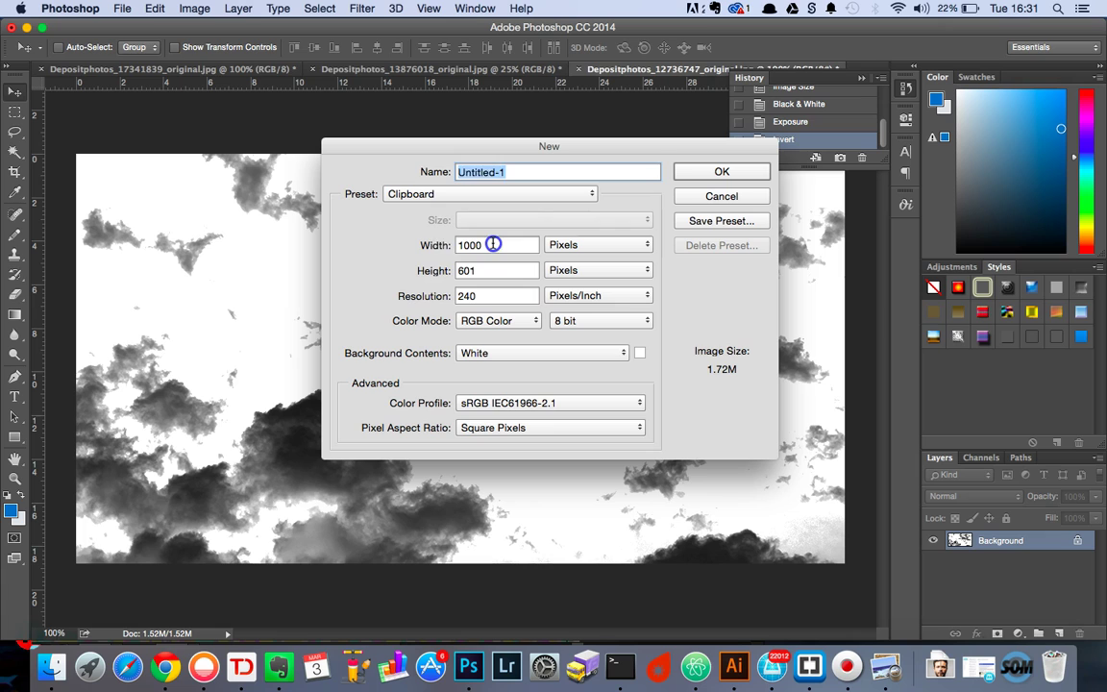
{"action": "double_click", "coordinate": [493, 244]}
{"action": "type", "text": "600"}
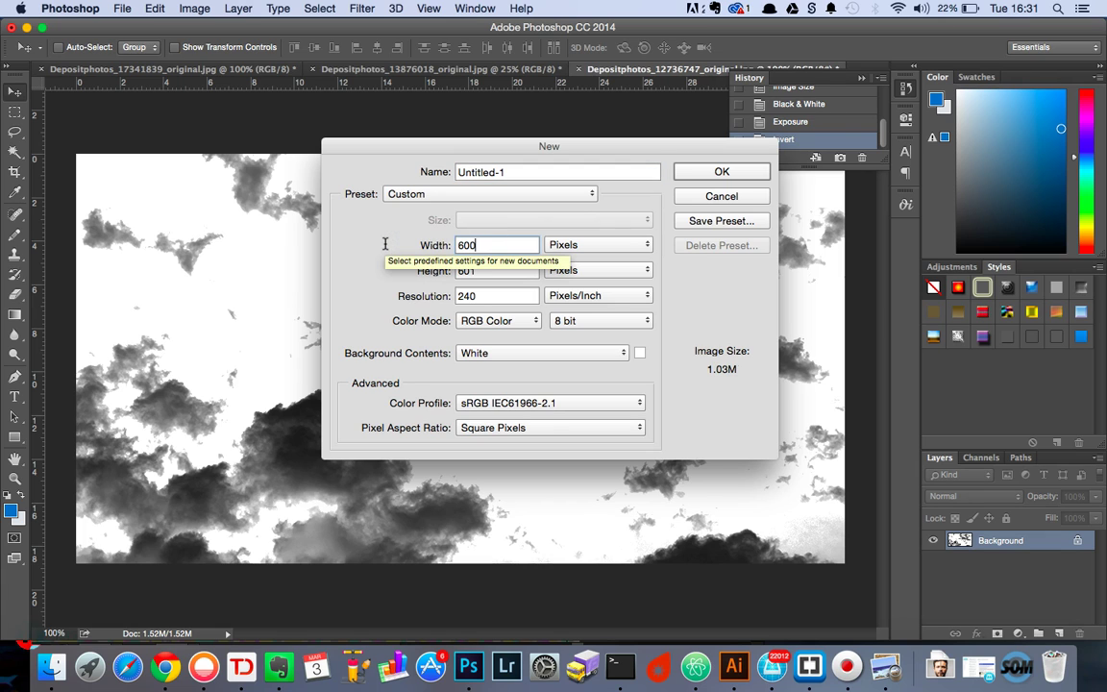
{"action": "key", "text": "Tab"}
{"action": "key", "text": "Tab"}
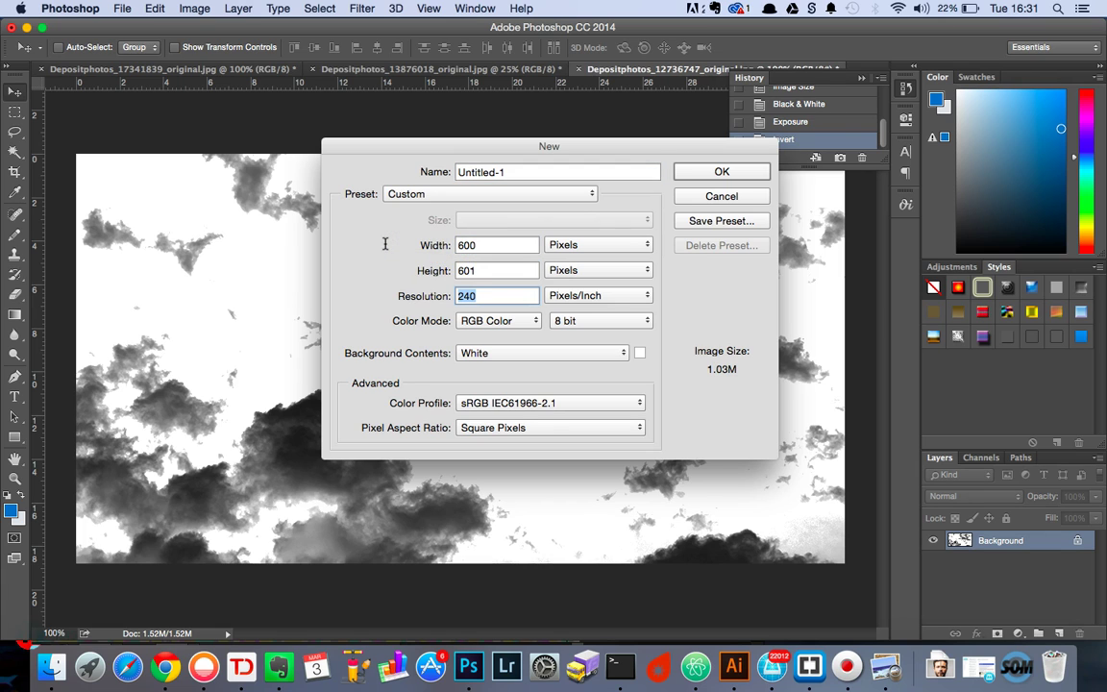
{"action": "double_click", "coordinate": [494, 263]}
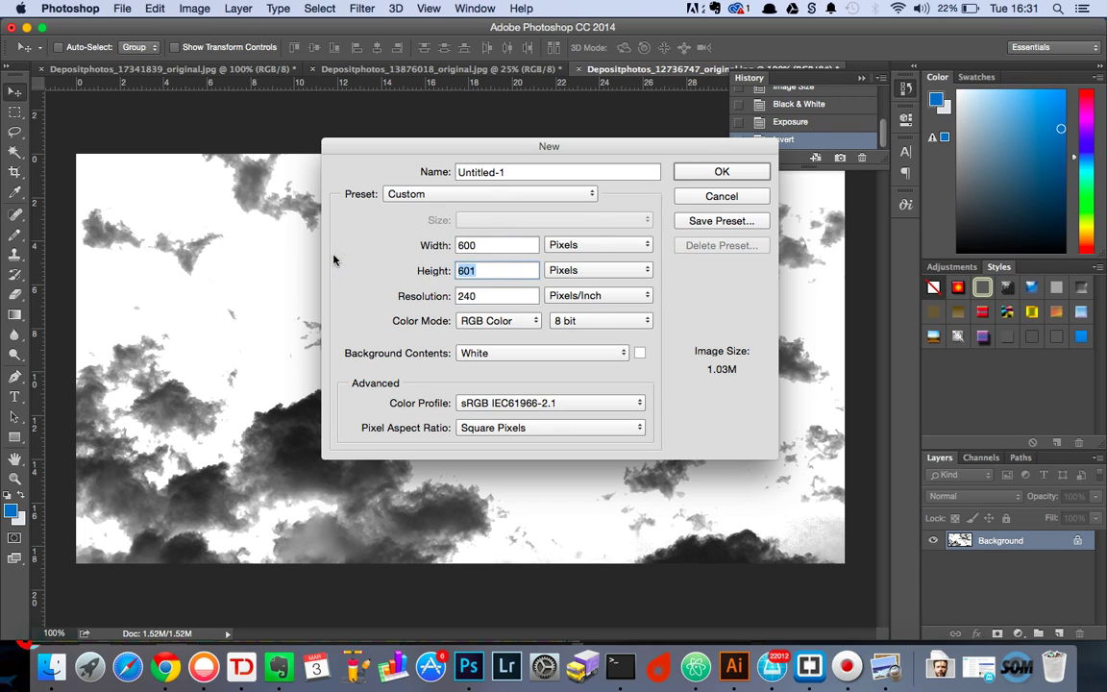
{"action": "type", "text": "600"}
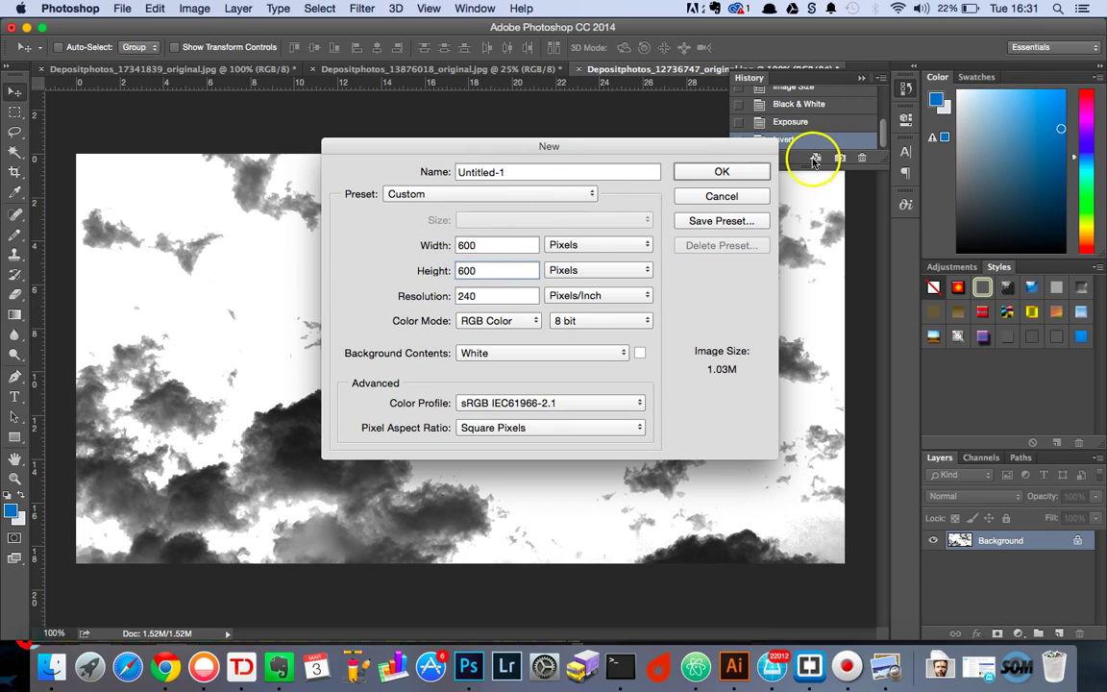
{"action": "left_click", "coordinate": [759, 171]}
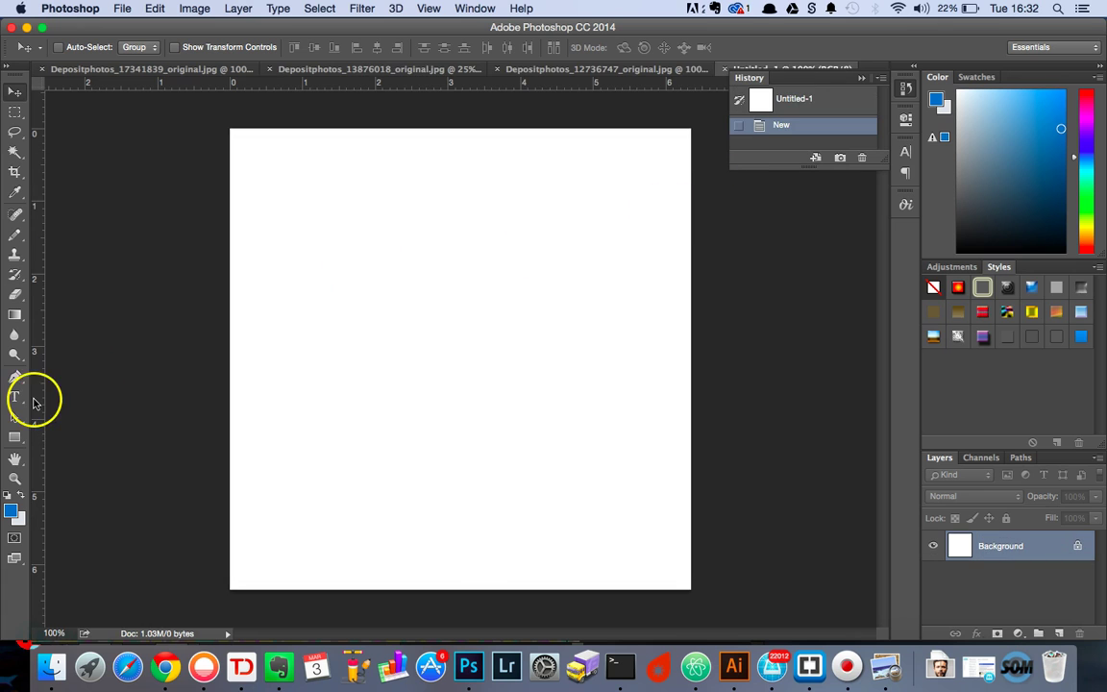
Draw a 634 × 639 px rectangle over the whole canvas and give it a medium blue fill.
{"action": "left_click", "coordinate": [15, 437]}
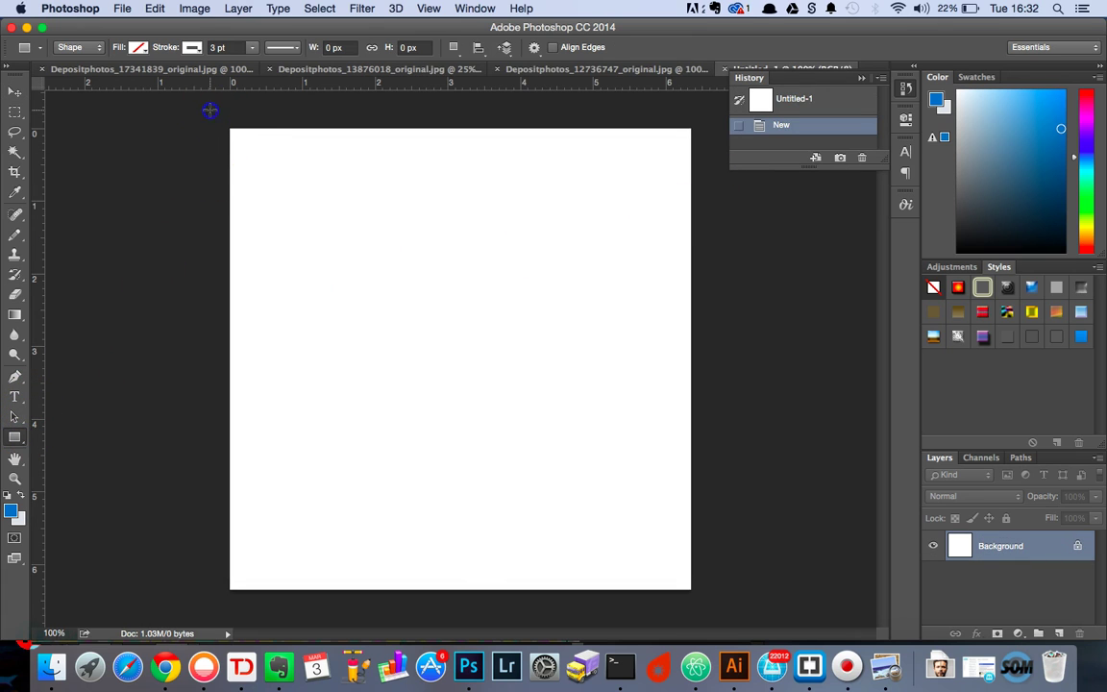
{"action": "left_click_drag", "start_coordinate": [210, 111], "coordinate": [696, 599]}
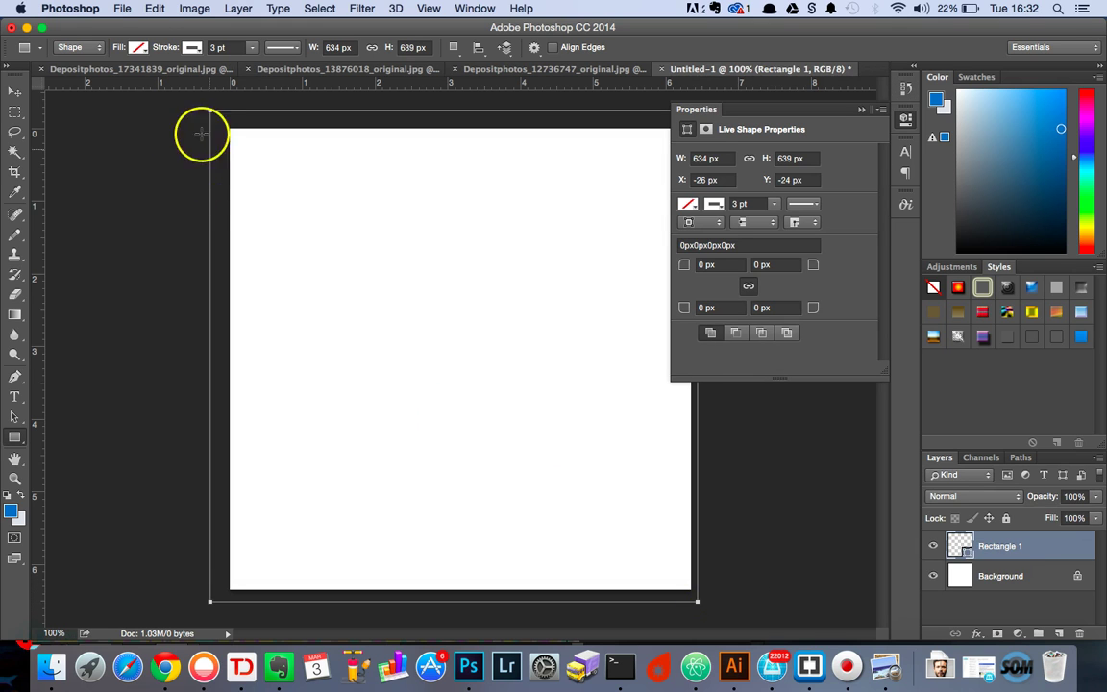
{"action": "left_click", "coordinate": [139, 47]}
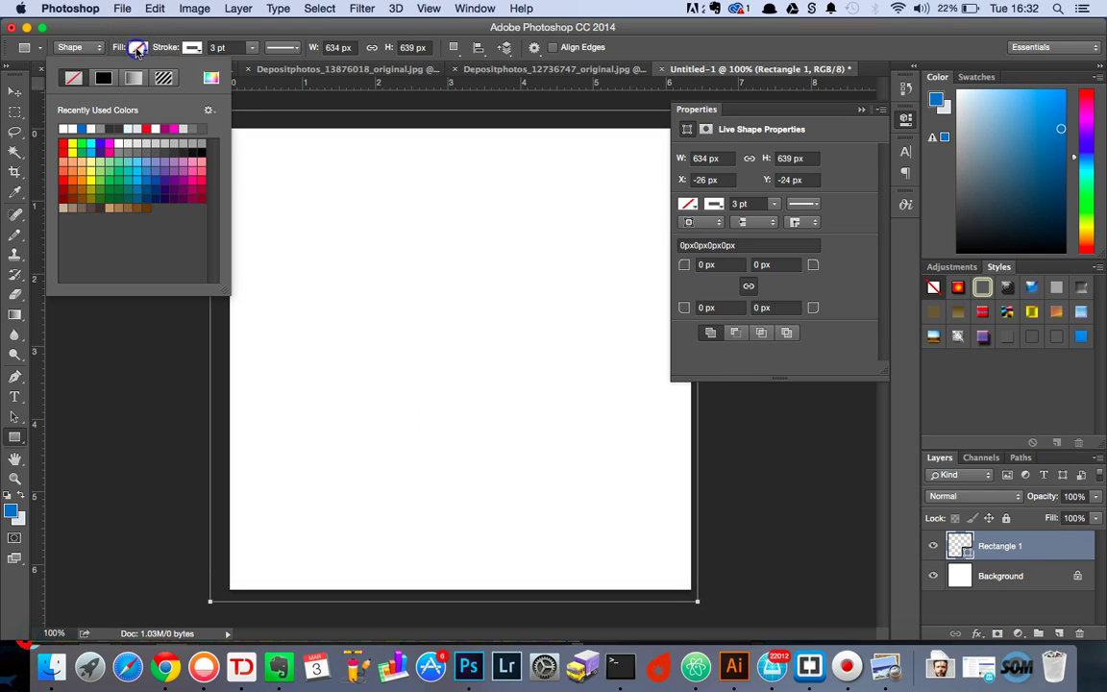
{"action": "left_click", "coordinate": [106, 171]}
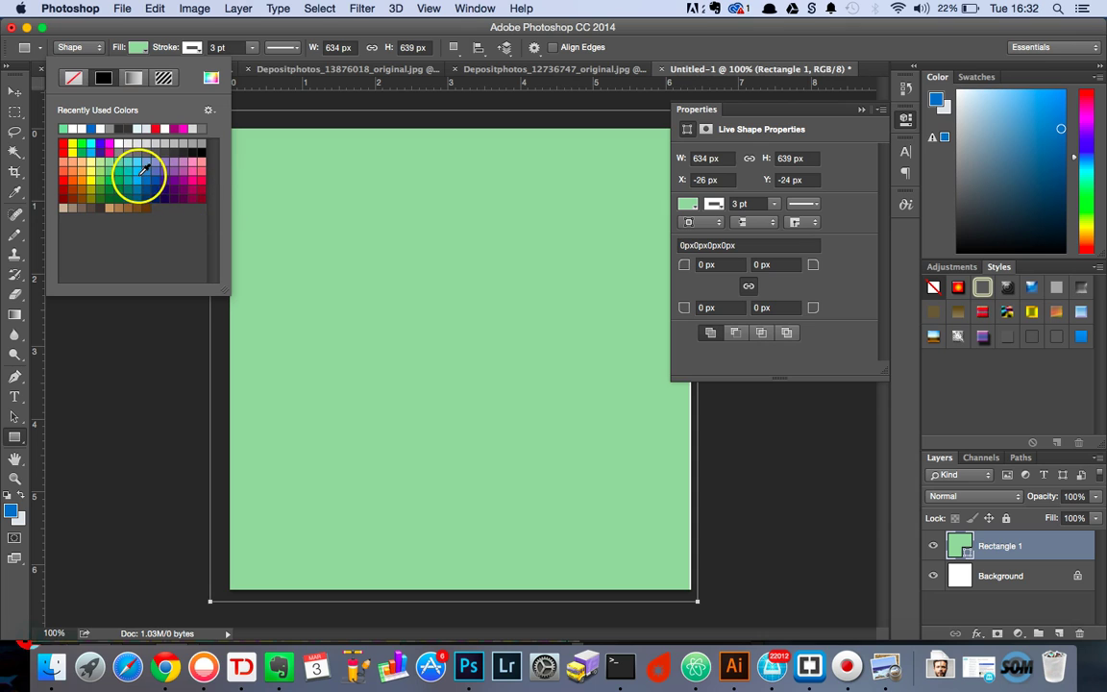
{"action": "left_click", "coordinate": [140, 168]}
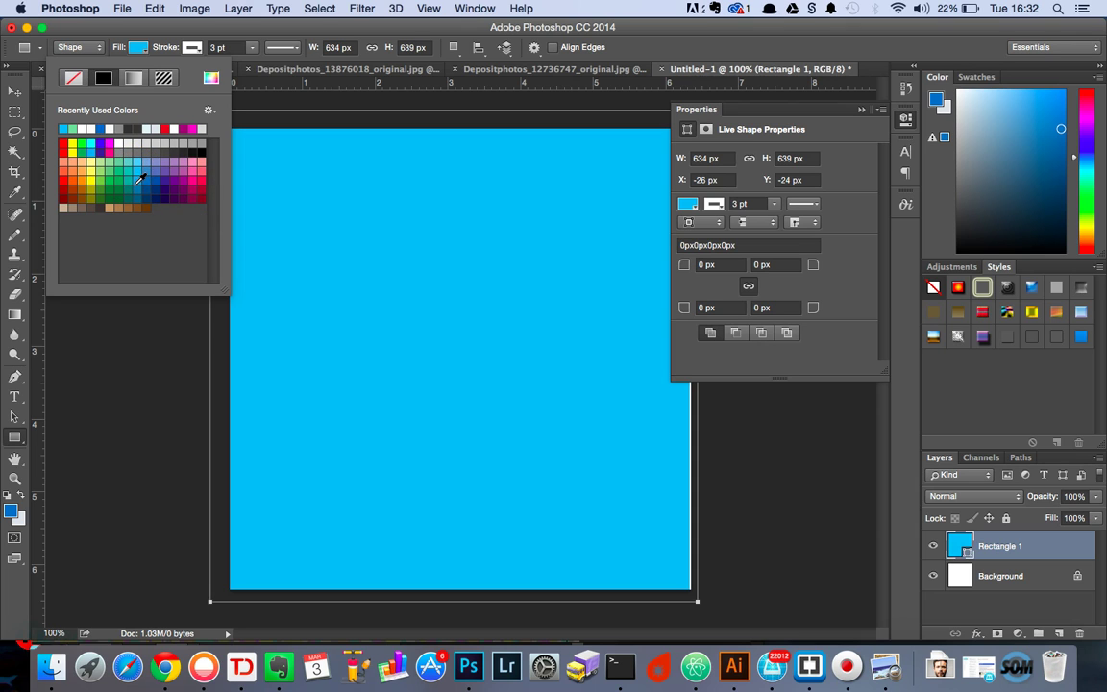
{"action": "left_click", "coordinate": [134, 184]}
{"action": "left_click", "coordinate": [142, 166]}
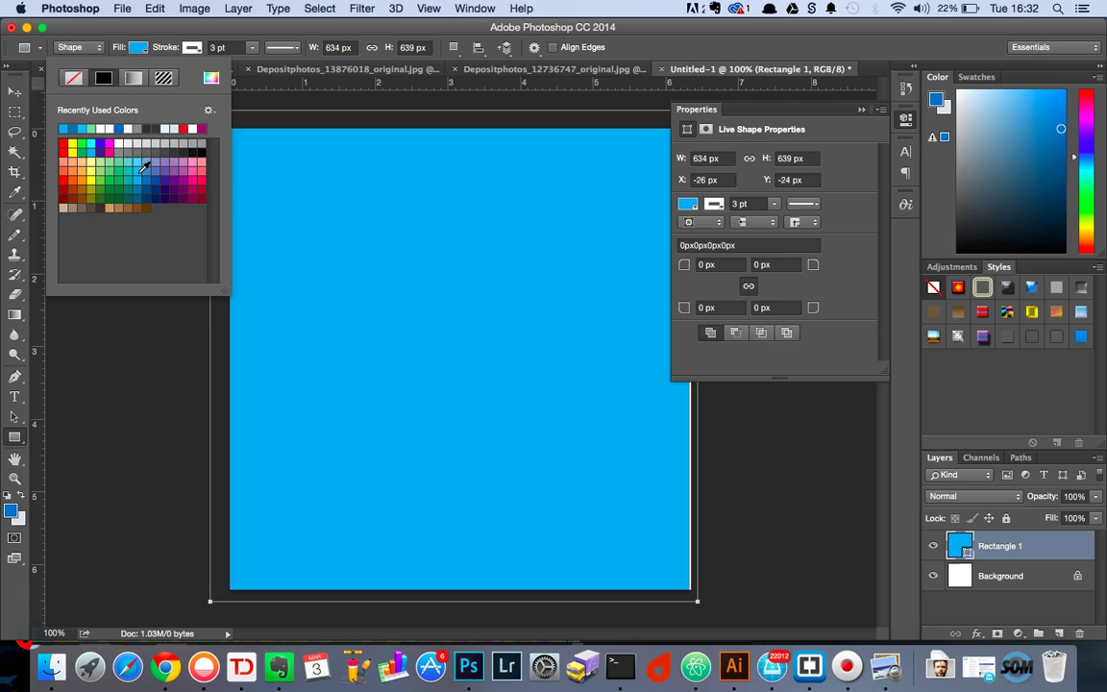
{"action": "left_click", "coordinate": [139, 170]}
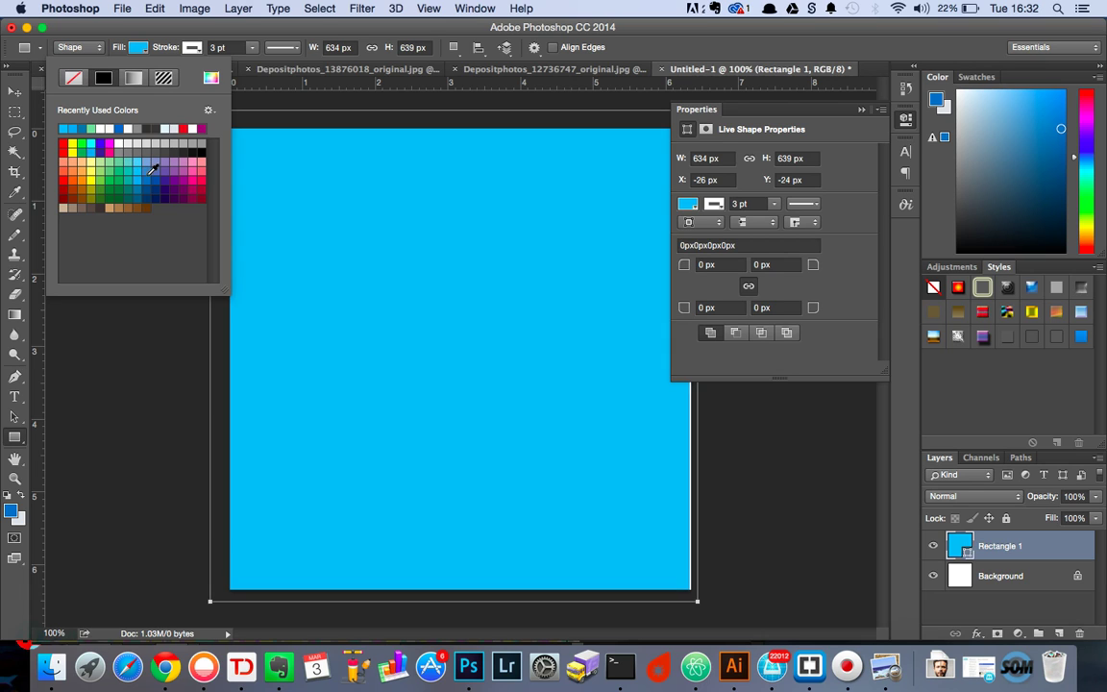
{"action": "left_click", "coordinate": [146, 175]}
{"action": "left_click", "coordinate": [146, 172]}
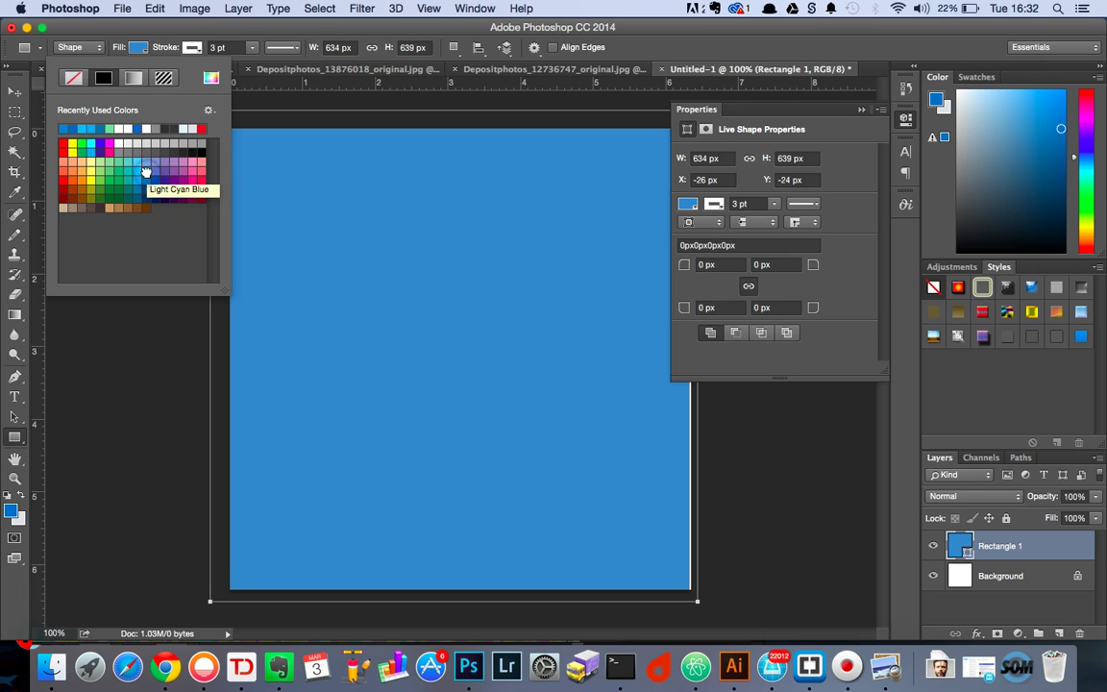
Close the fill swatches and cancel the accidental Create Rectangle dialog.
{"action": "left_click", "coordinate": [103, 351]}
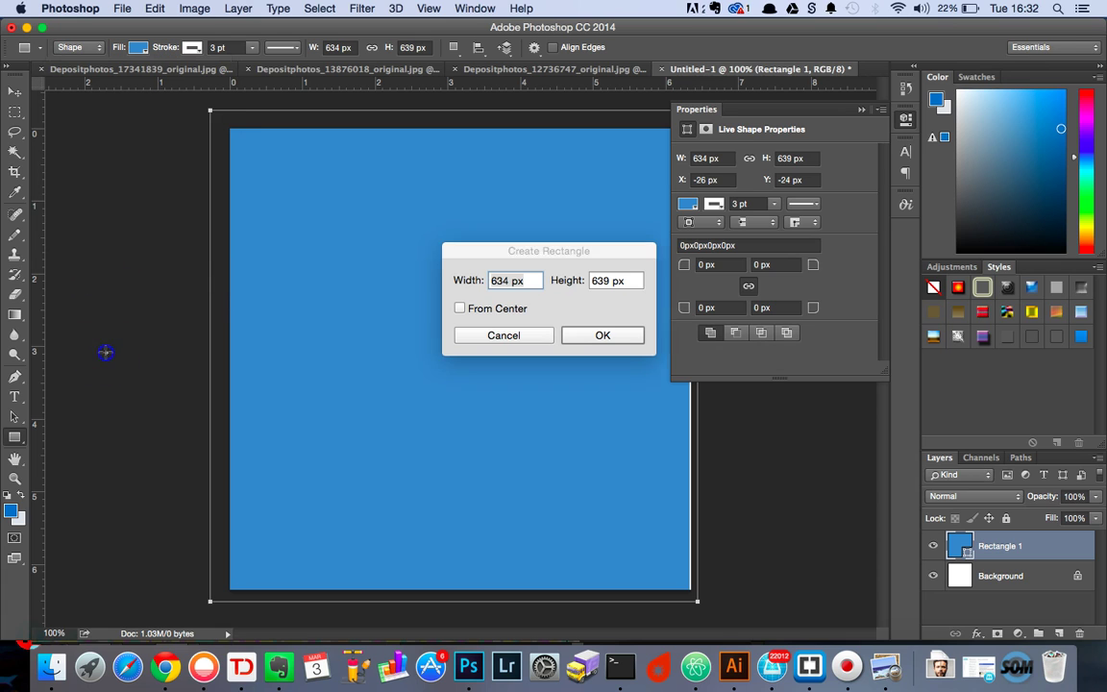
{"action": "left_click", "coordinate": [861, 109]}
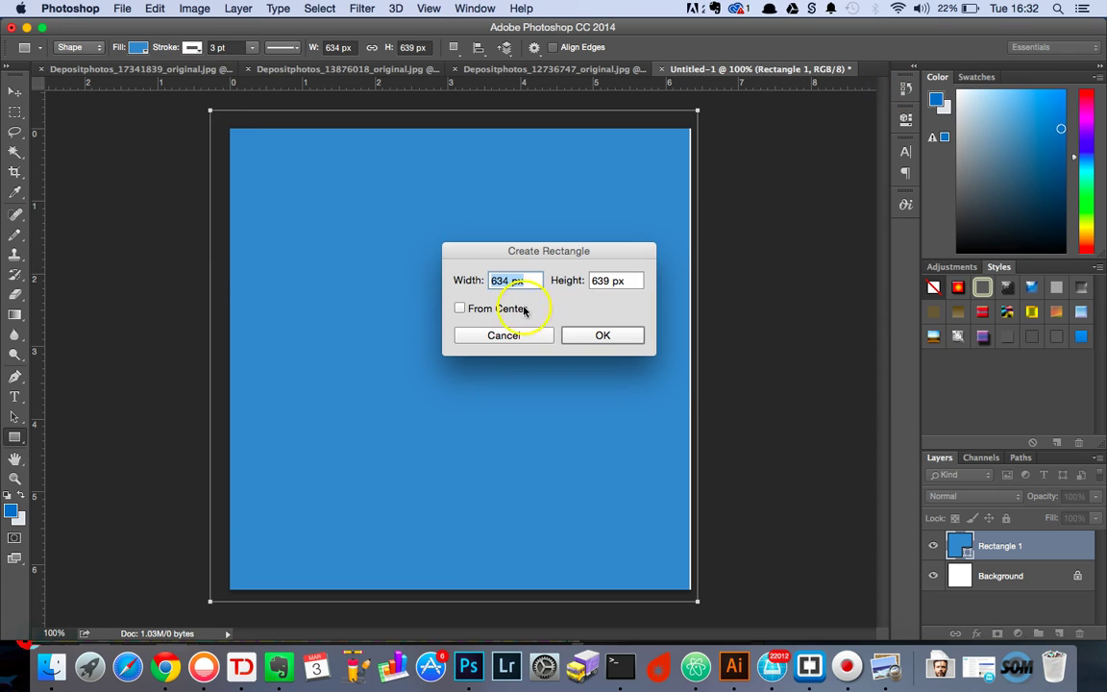
{"action": "left_click", "coordinate": [502, 335]}
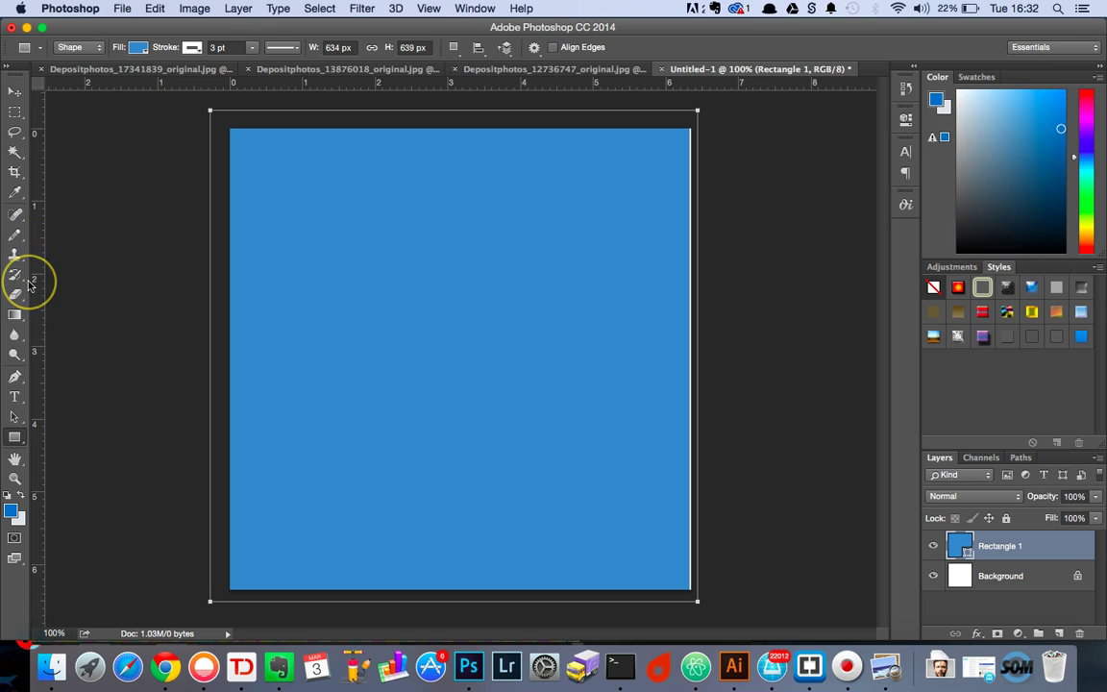
Select the Brush Tool with the 1000 px Cloud brush tip from the preset picker.
{"action": "key", "text": "b"}
{"action": "left_click_drag", "start_coordinate": [27, 238], "coordinate": [68, 231]}
{"action": "left_click", "coordinate": [77, 47]}
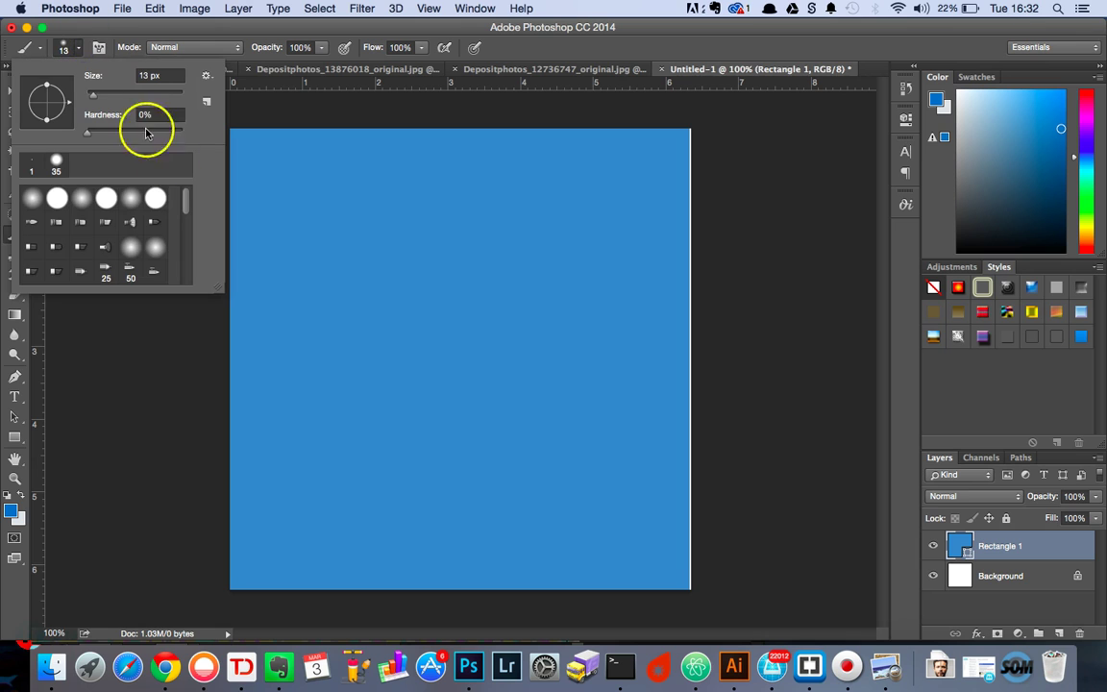
{"action": "left_click_drag", "start_coordinate": [185, 197], "coordinate": [176, 308]}
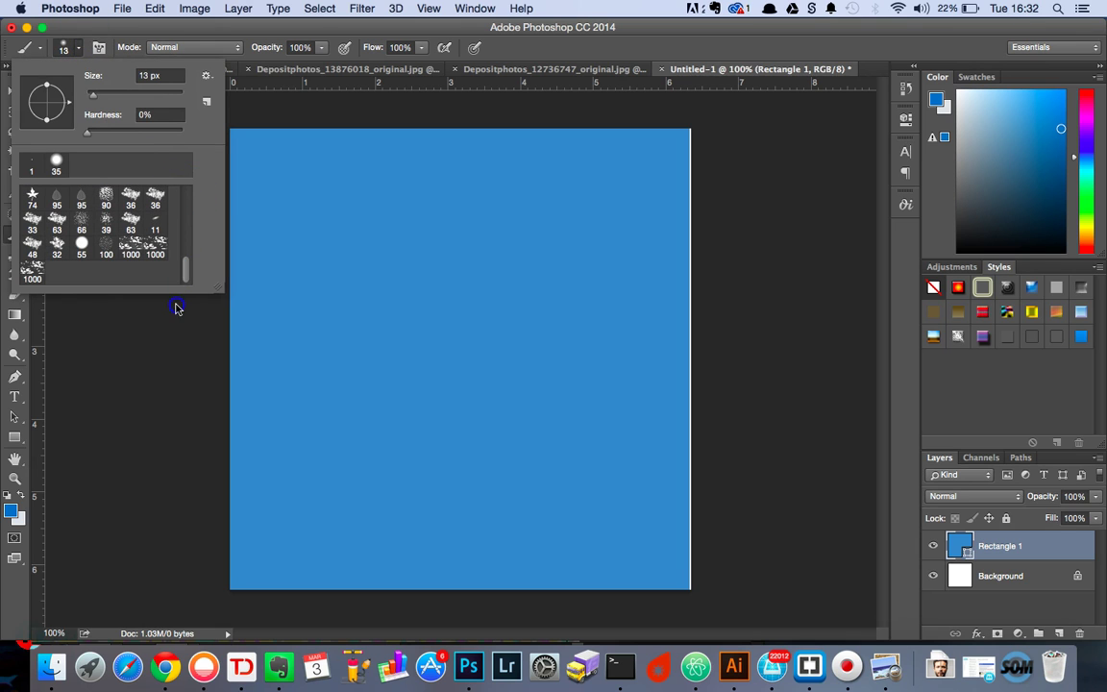
{"action": "left_click", "coordinate": [35, 275]}
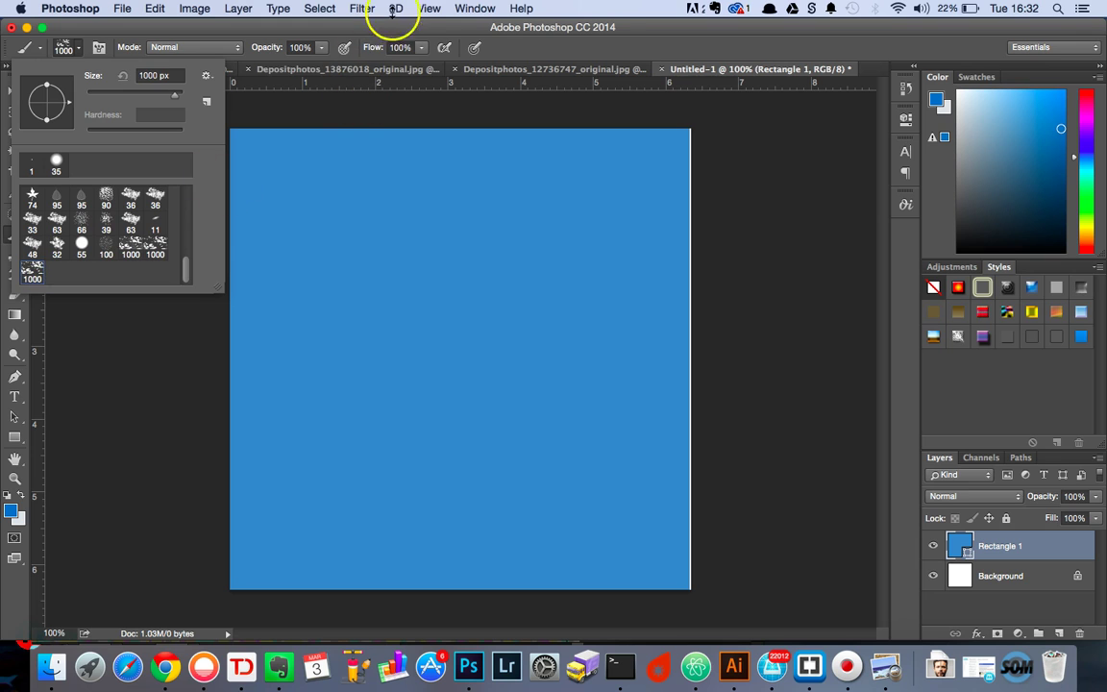
{"action": "left_click", "coordinate": [567, 39]}
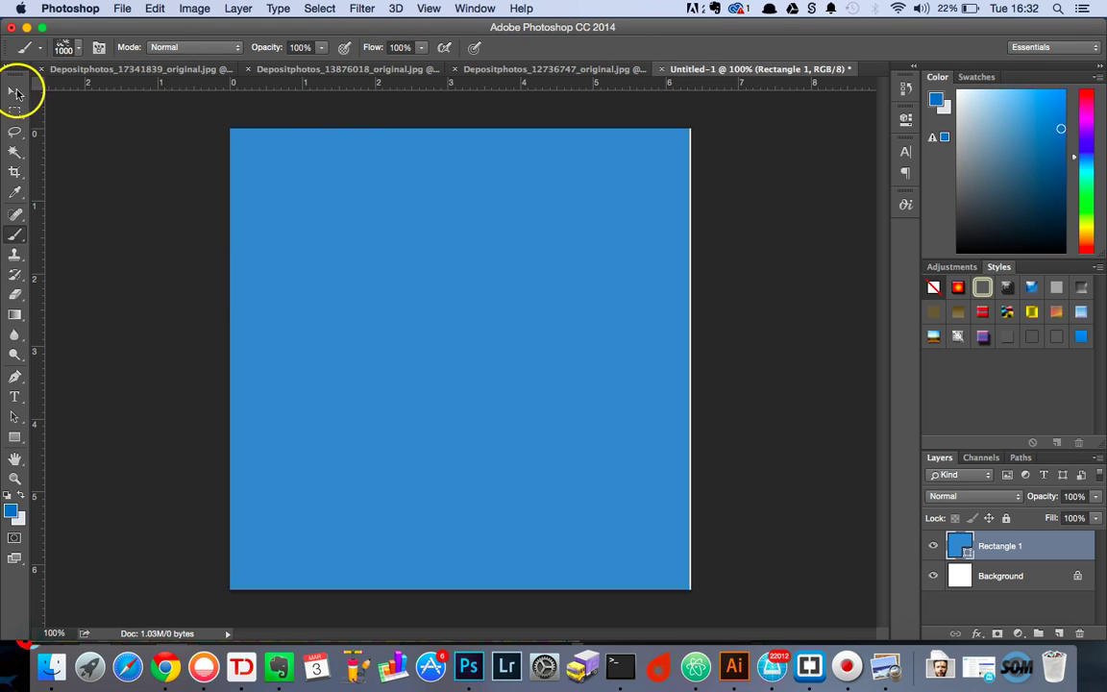
{"action": "left_click", "coordinate": [16, 92]}
{"action": "left_click", "coordinate": [15, 235]}
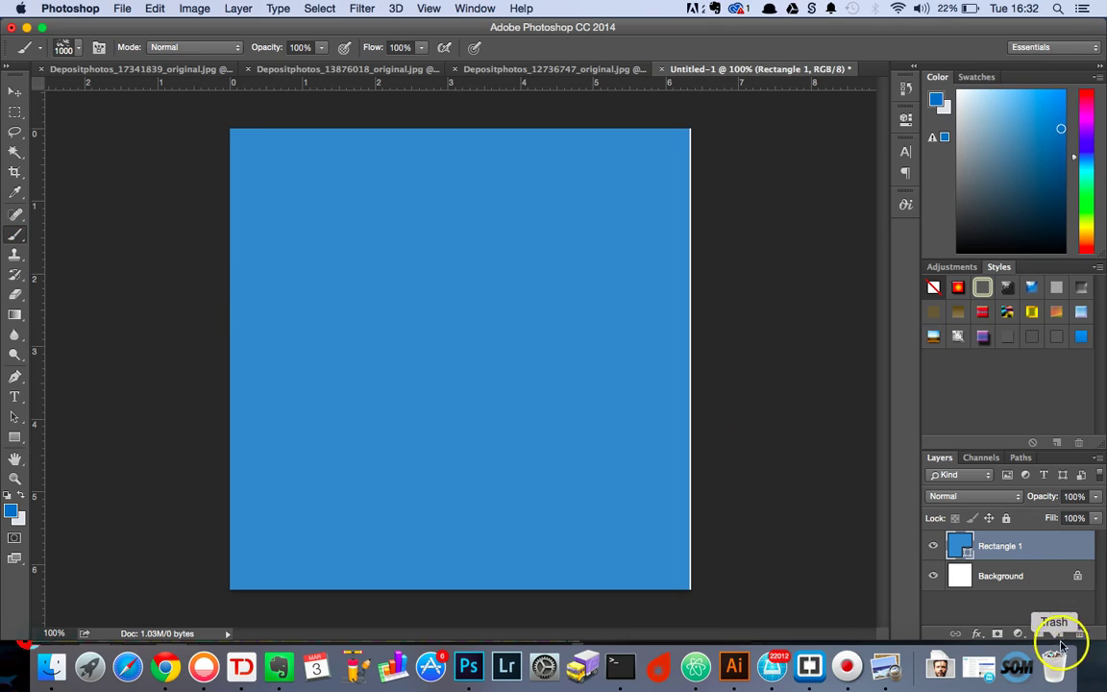
Add Layer 1 above the rectangle, set the foreground to white, and stamp the Cloud brush.
{"action": "left_click", "coordinate": [1060, 634]}
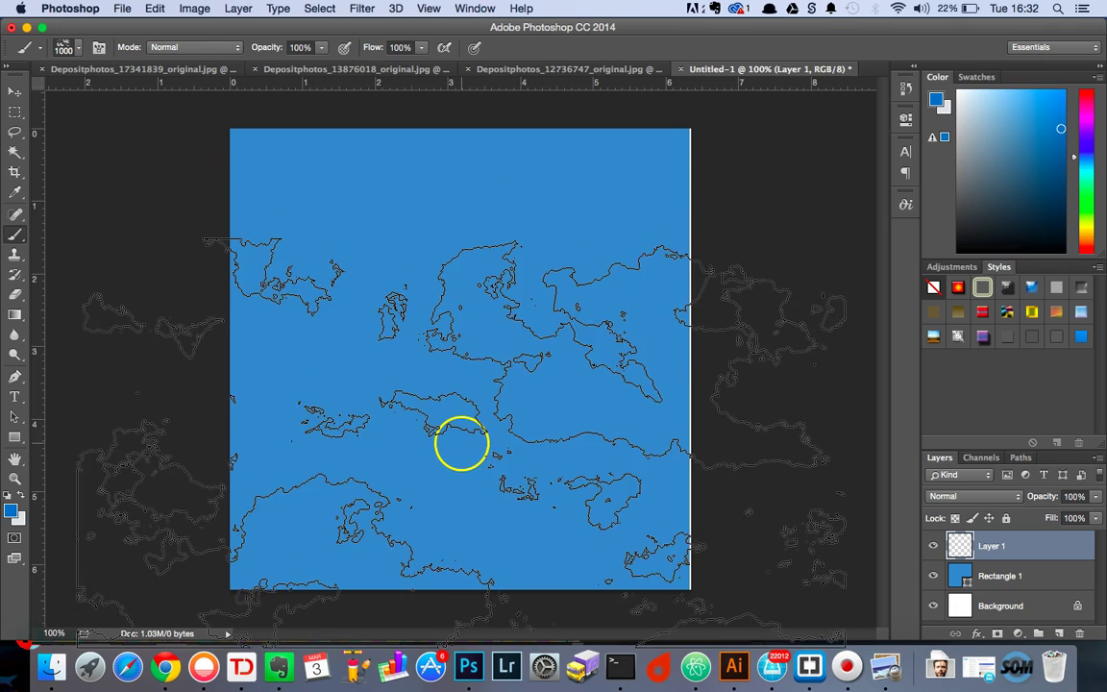
{"action": "left_click", "coordinate": [11, 508]}
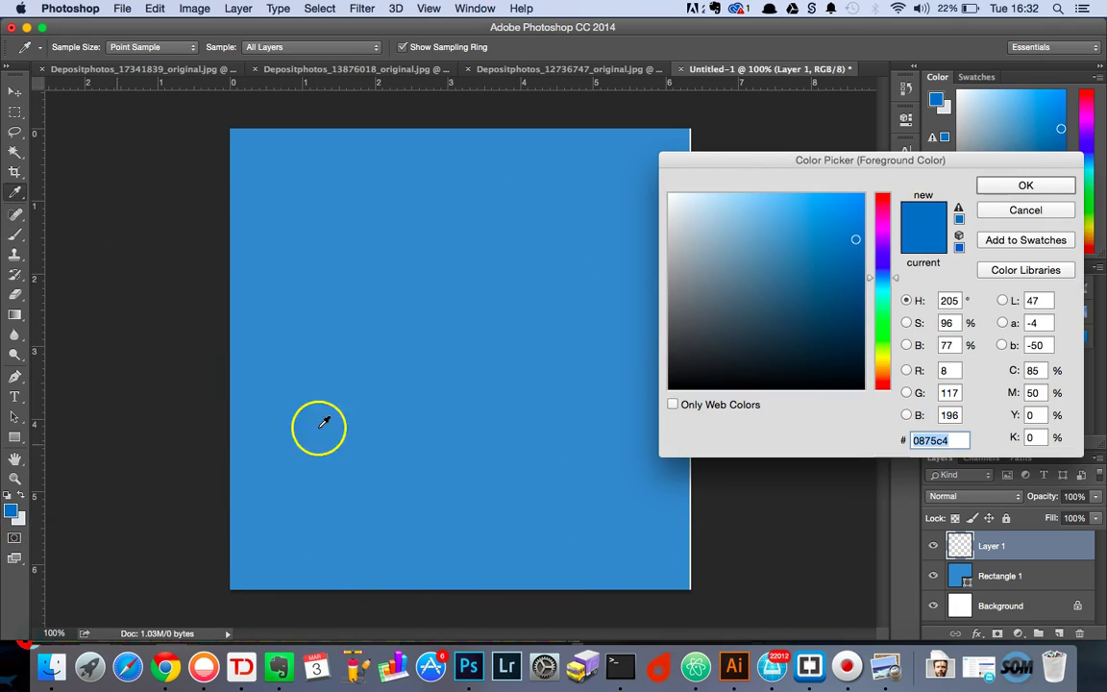
{"action": "mouse_move", "coordinate": [721, 190]}
{"action": "left_mouse_down"}
{"action": "mouse_move", "coordinate": [714, 212]}
{"action": "mouse_move", "coordinate": [645, 188]}
{"action": "left_mouse_up"}
{"action": "left_click", "coordinate": [1046, 185]}
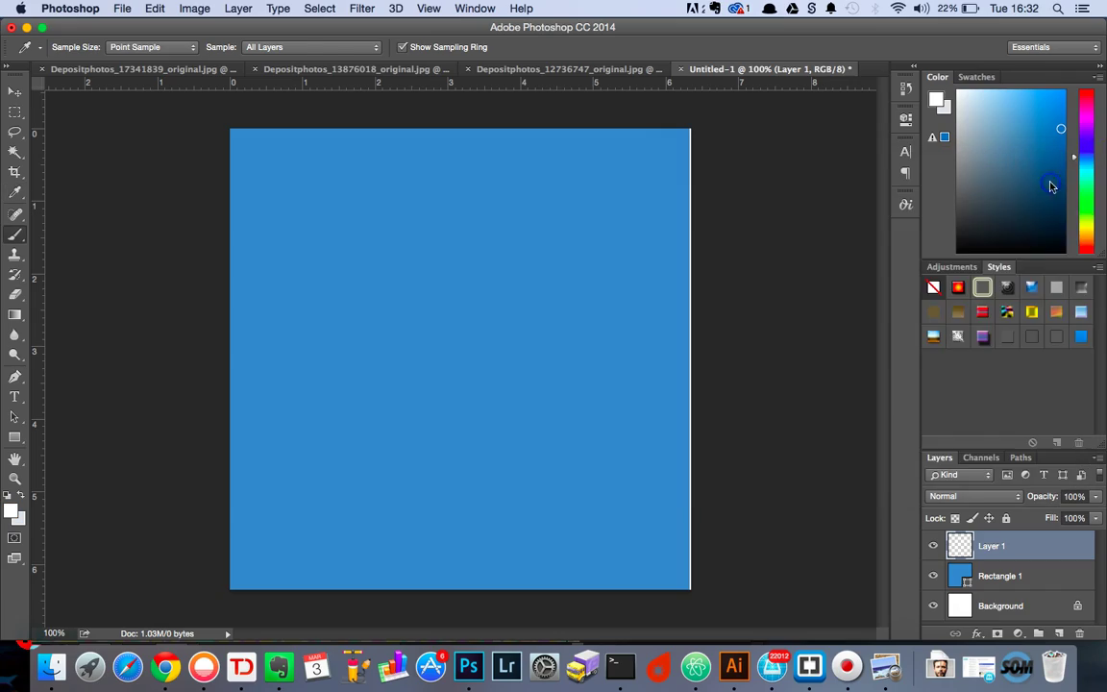
{"action": "key", "text": "b"}
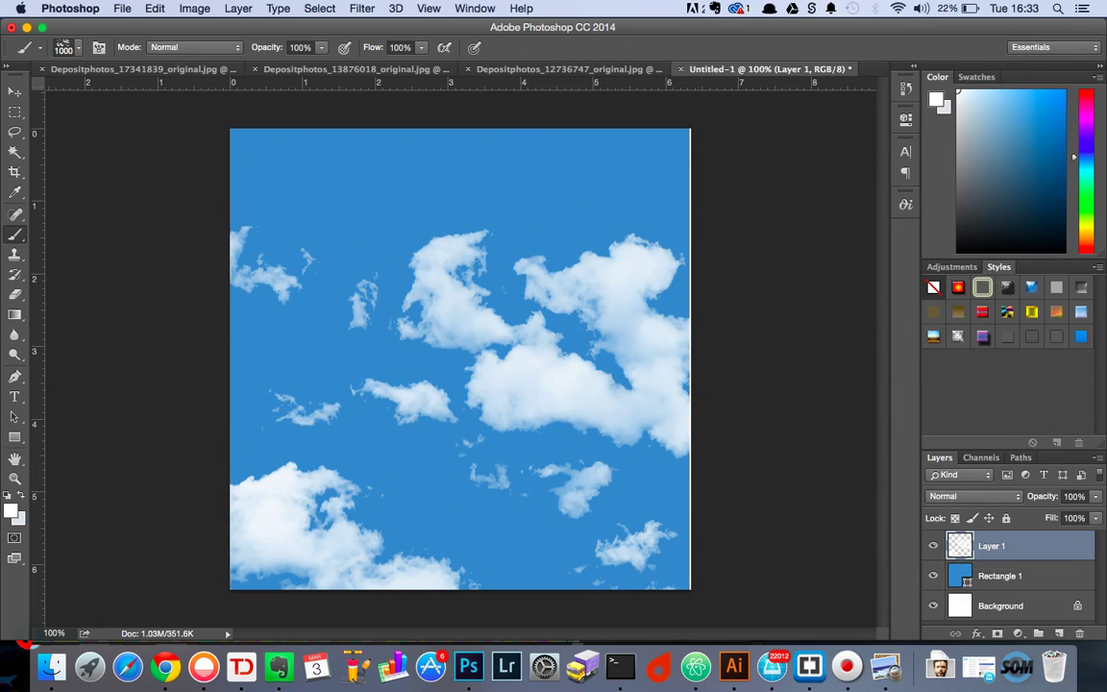
{"action": "left_click", "coordinate": [14, 93]}
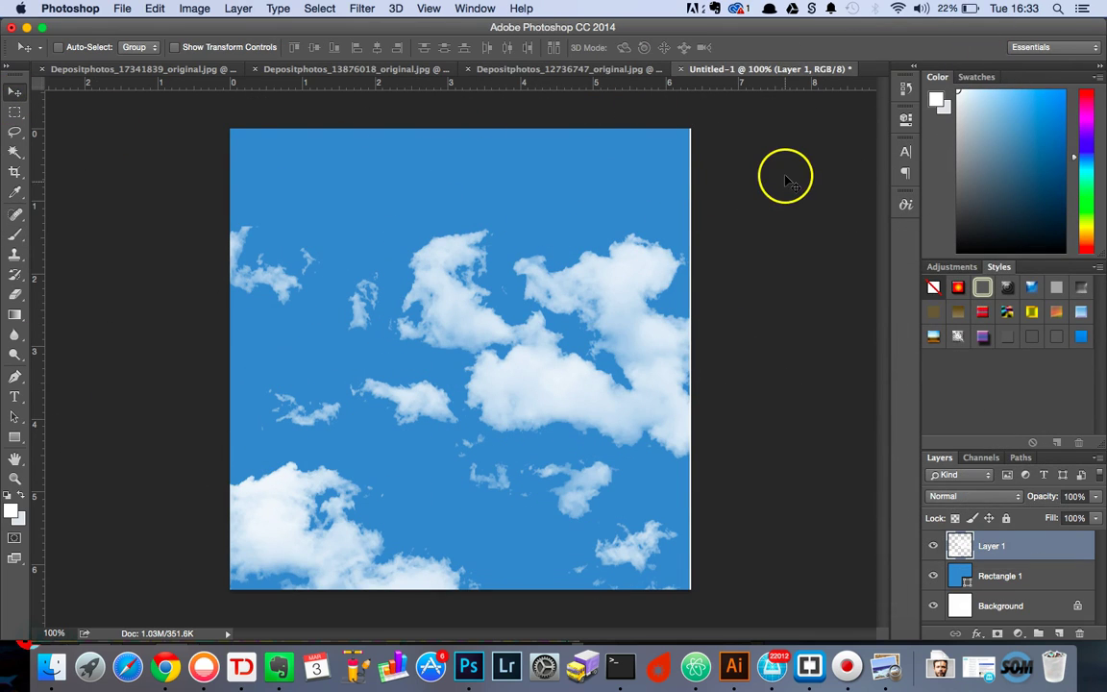